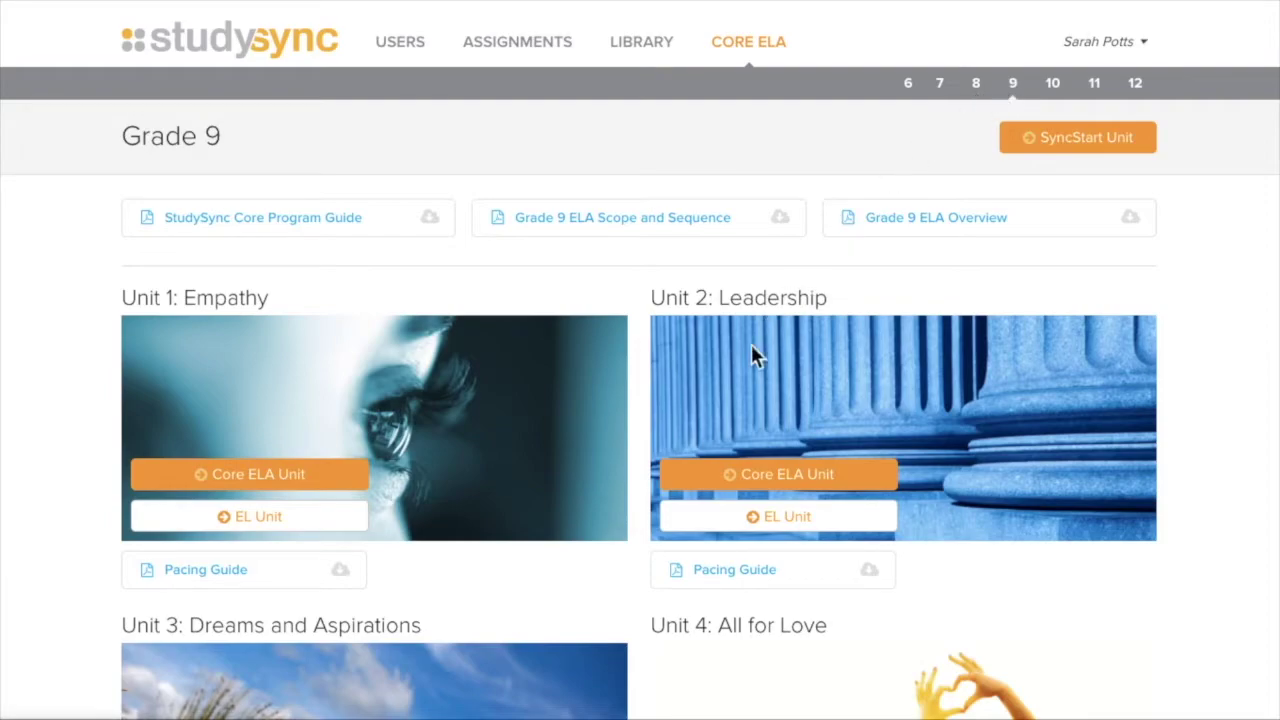
- Open the Grade 9 Leadership Core ELA unit and look through its Instructional Path
{"action": "left_click", "coordinate": [787, 488]}
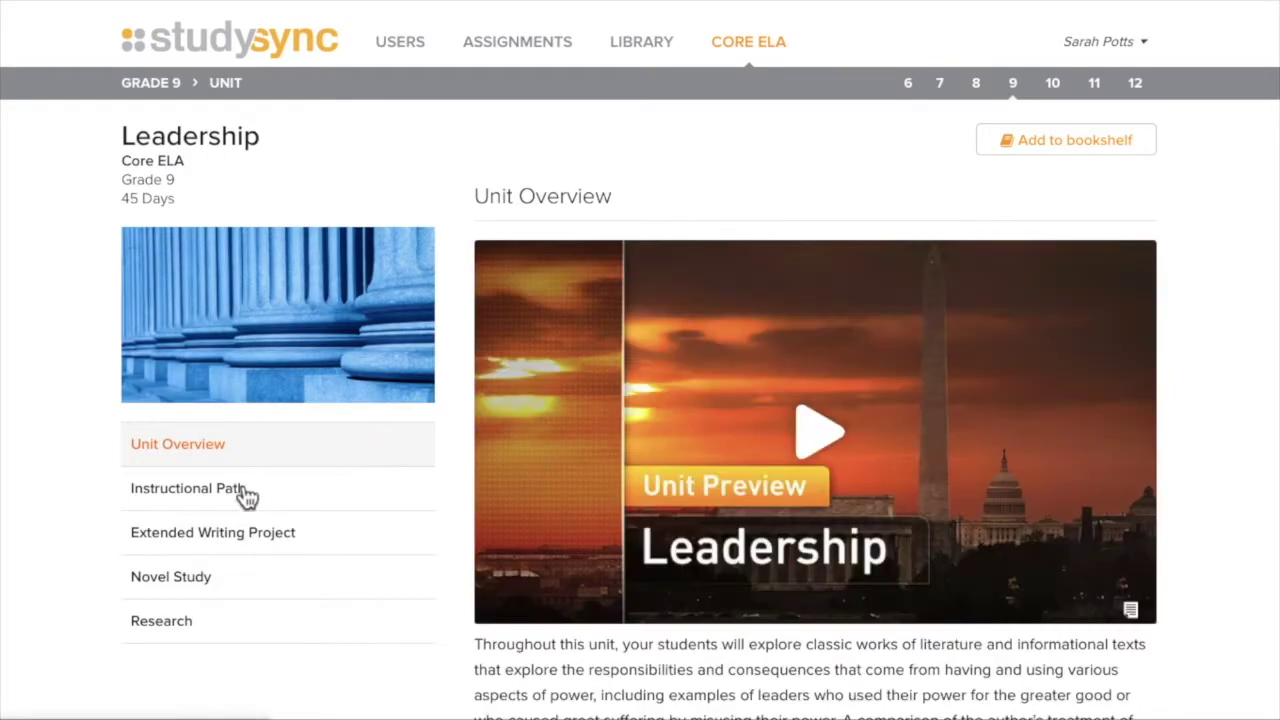
{"action": "left_click", "coordinate": [196, 498]}
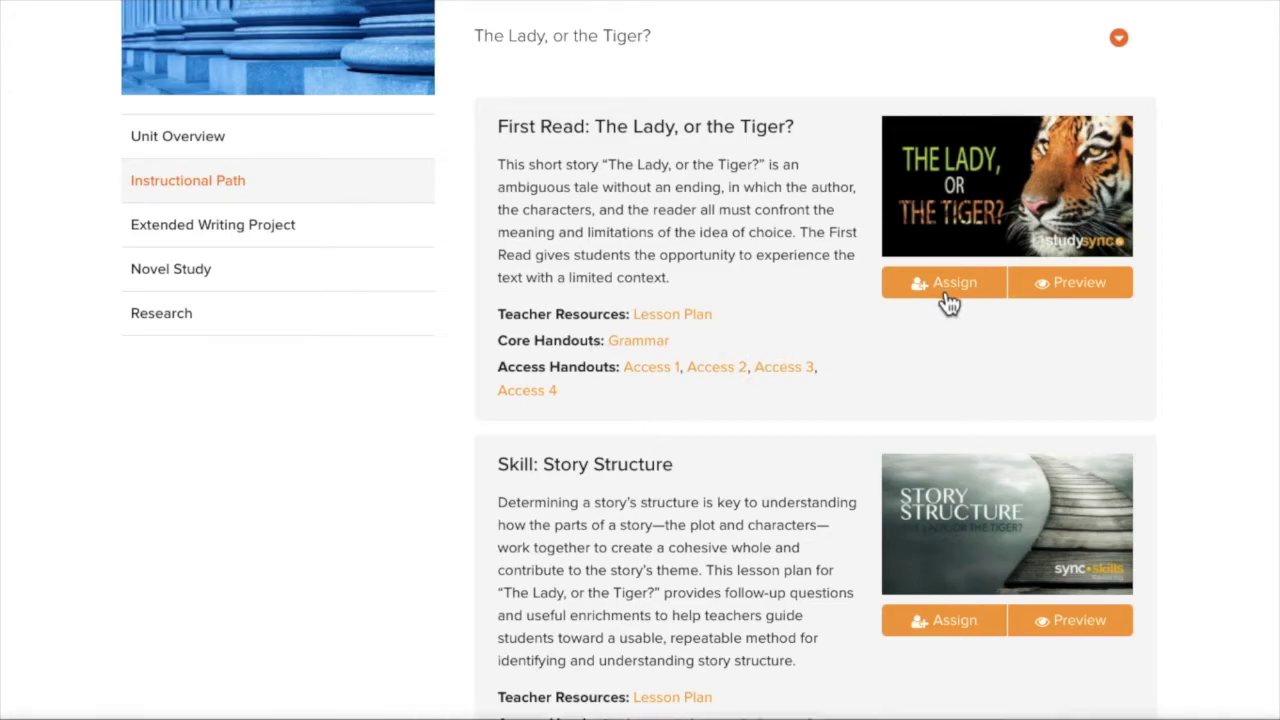
{"action": "scroll", "coordinate": [948, 303], "scroll_direction": "up", "scroll_amount": 3}
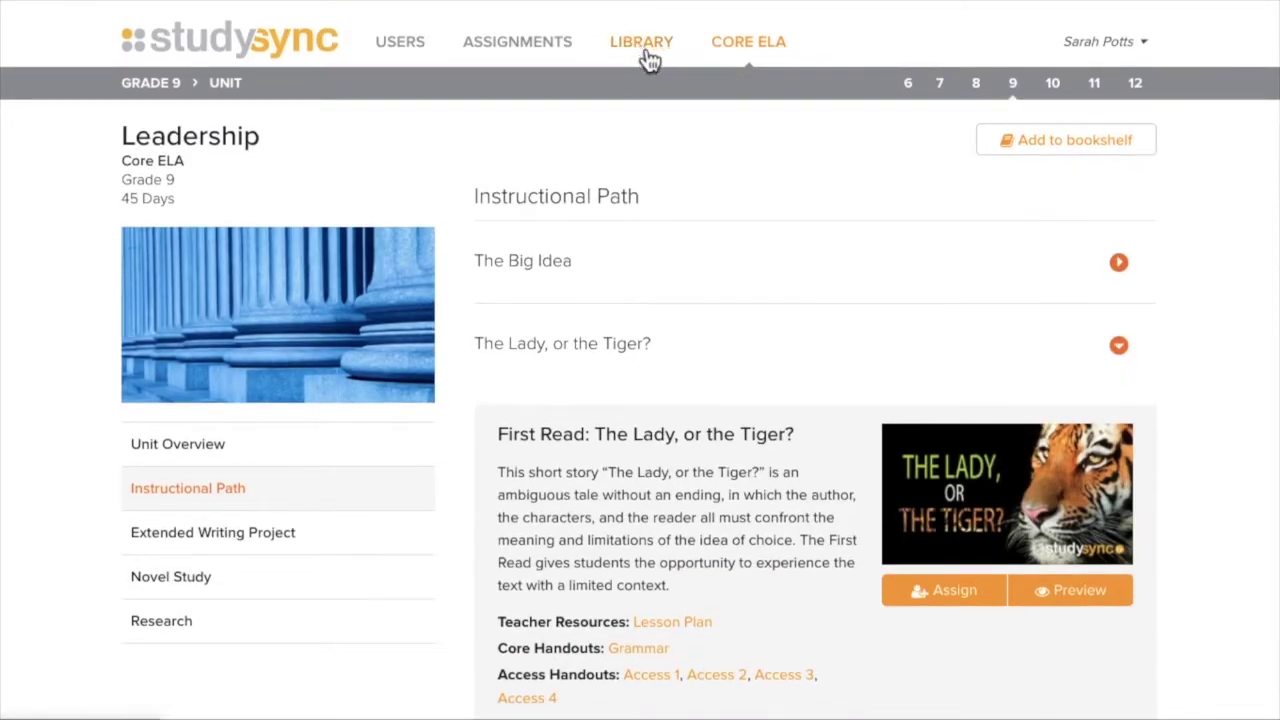
- Open the library text "Shree Bose: Never Too Young to Change the World" and use it for a new reading assignment
{"action": "left_click", "coordinate": [642, 45]}
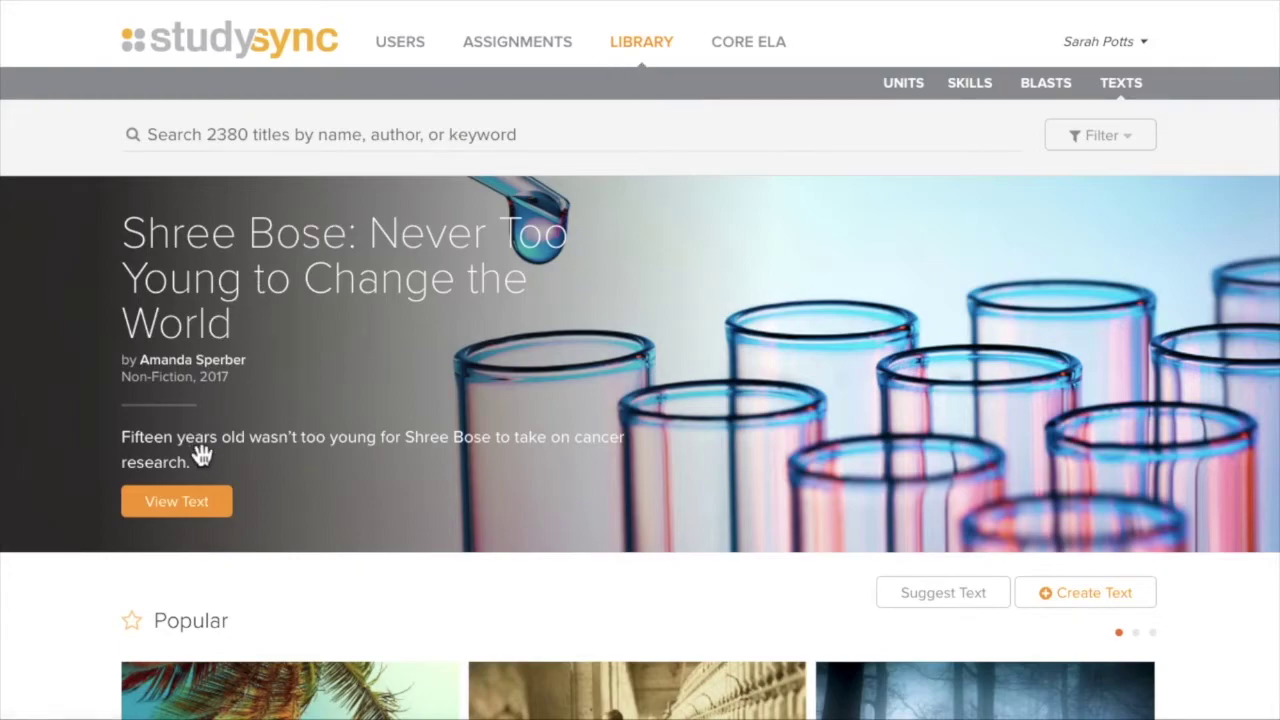
{"action": "left_click", "coordinate": [190, 511]}
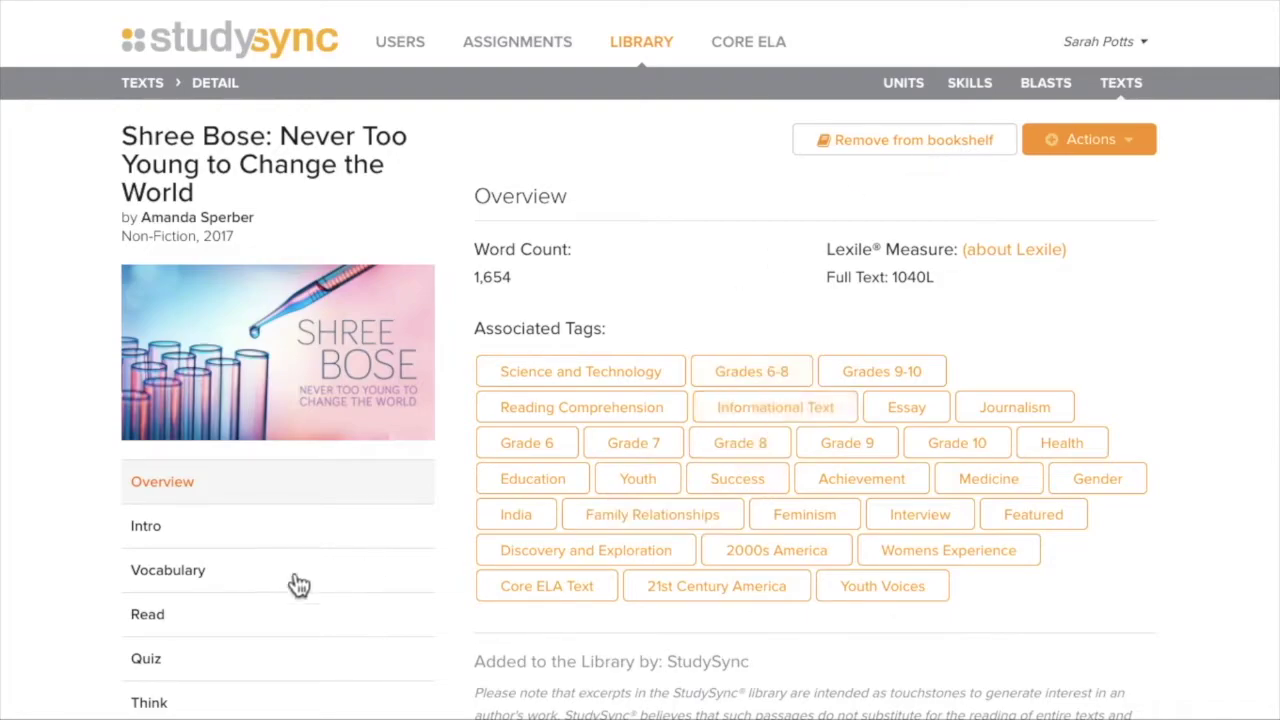
{"action": "left_click", "coordinate": [1132, 150]}
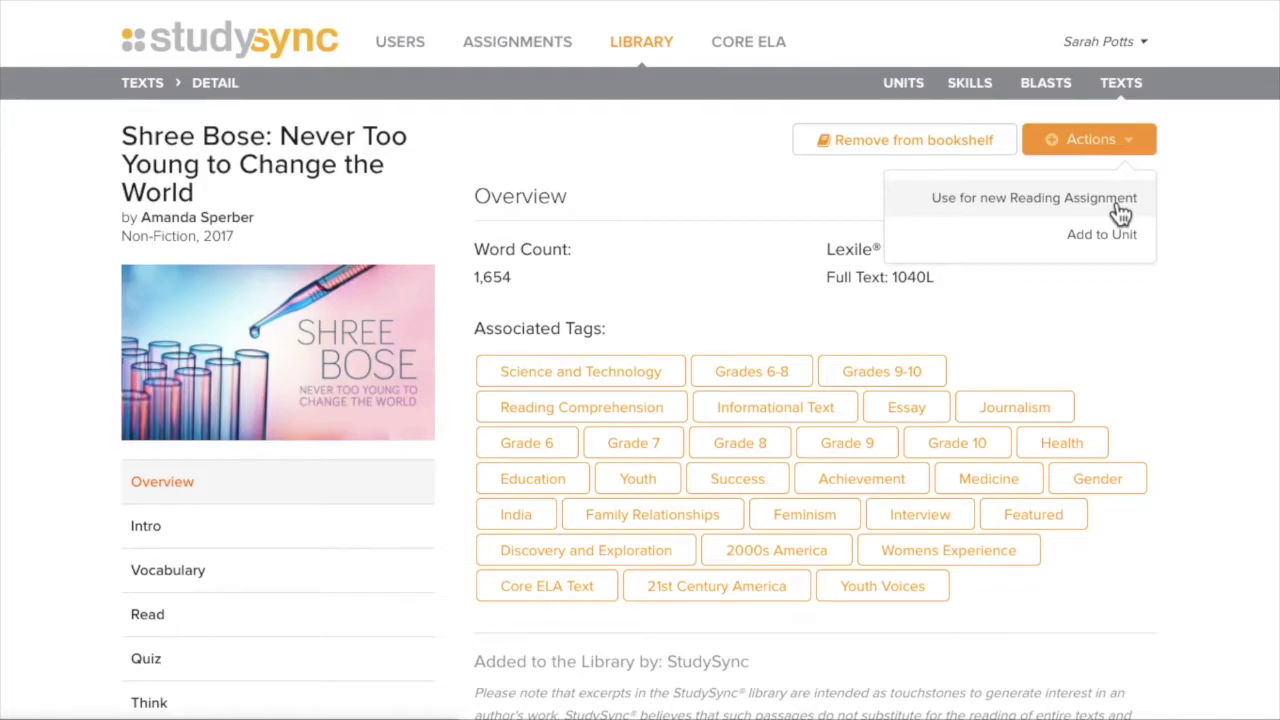
{"action": "left_click", "coordinate": [1120, 212]}
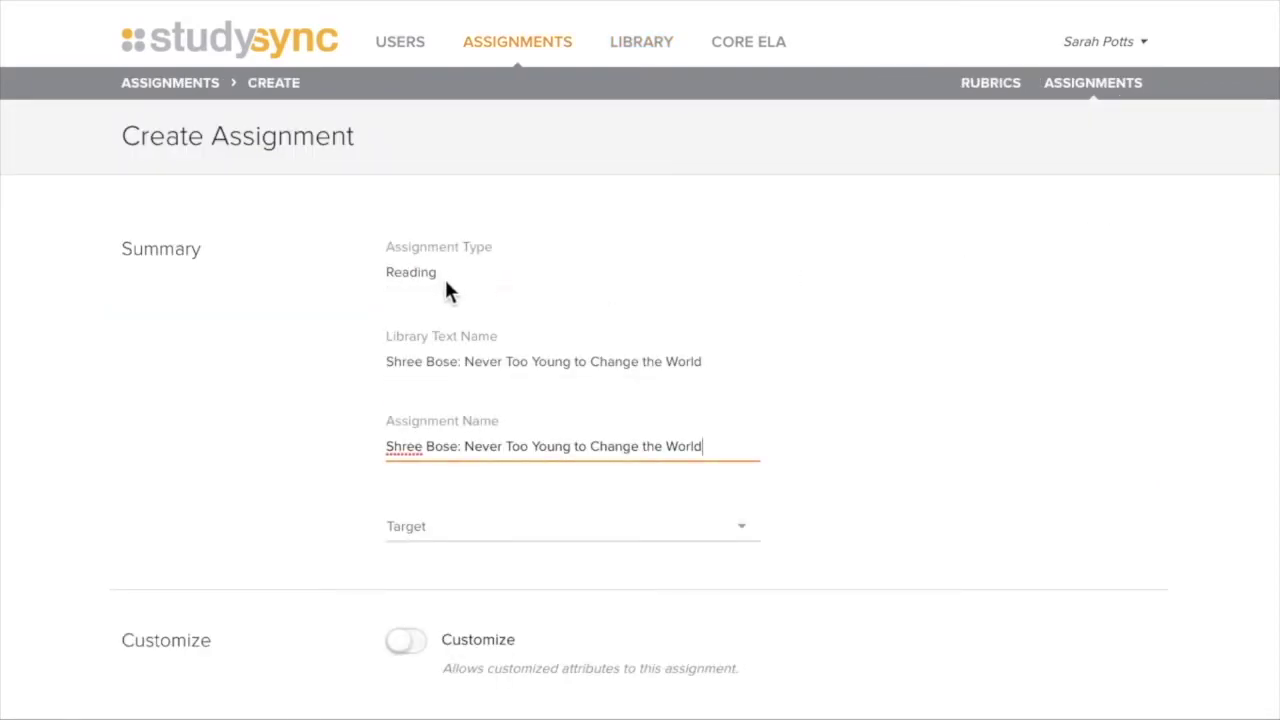
- Examine the template, group and student options available as the assignment's target without choosing one
{"action": "scroll", "coordinate": [461, 519], "scroll_direction": "down", "scroll_amount": 1}
{"action": "left_click", "coordinate": [461, 519]}
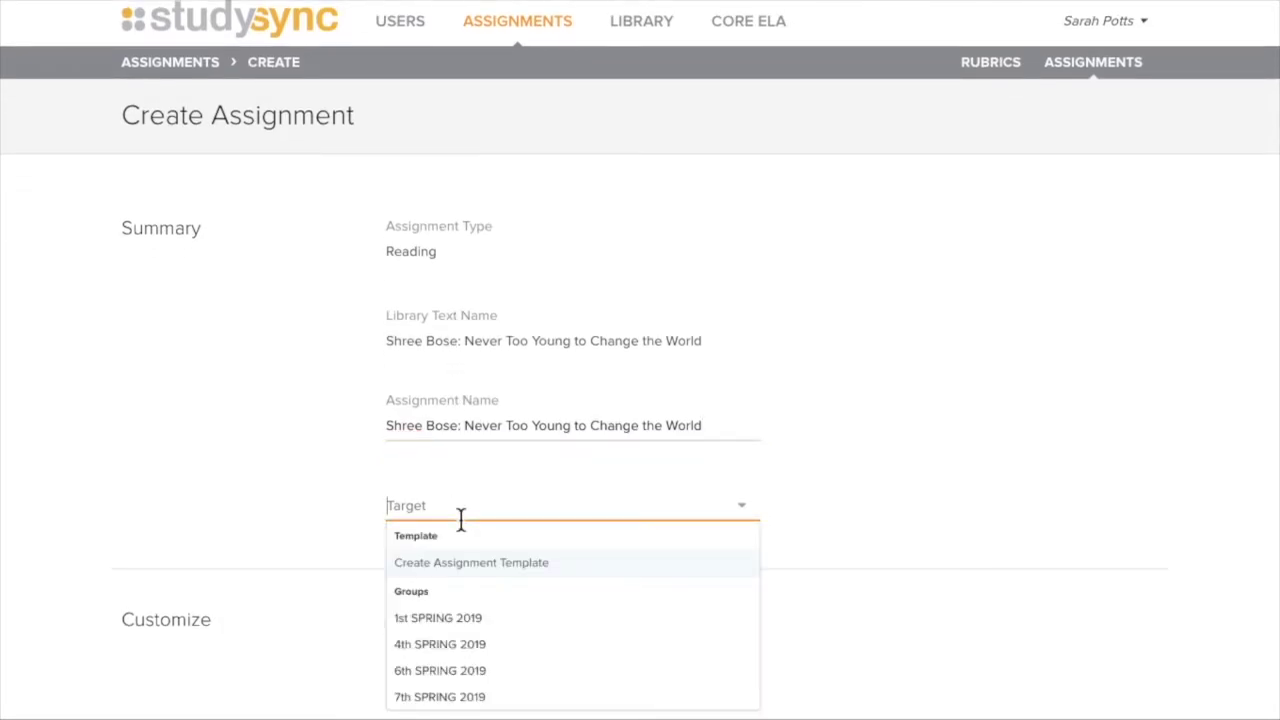
{"action": "scroll", "coordinate": [461, 519], "scroll_direction": "down", "scroll_amount": 3}
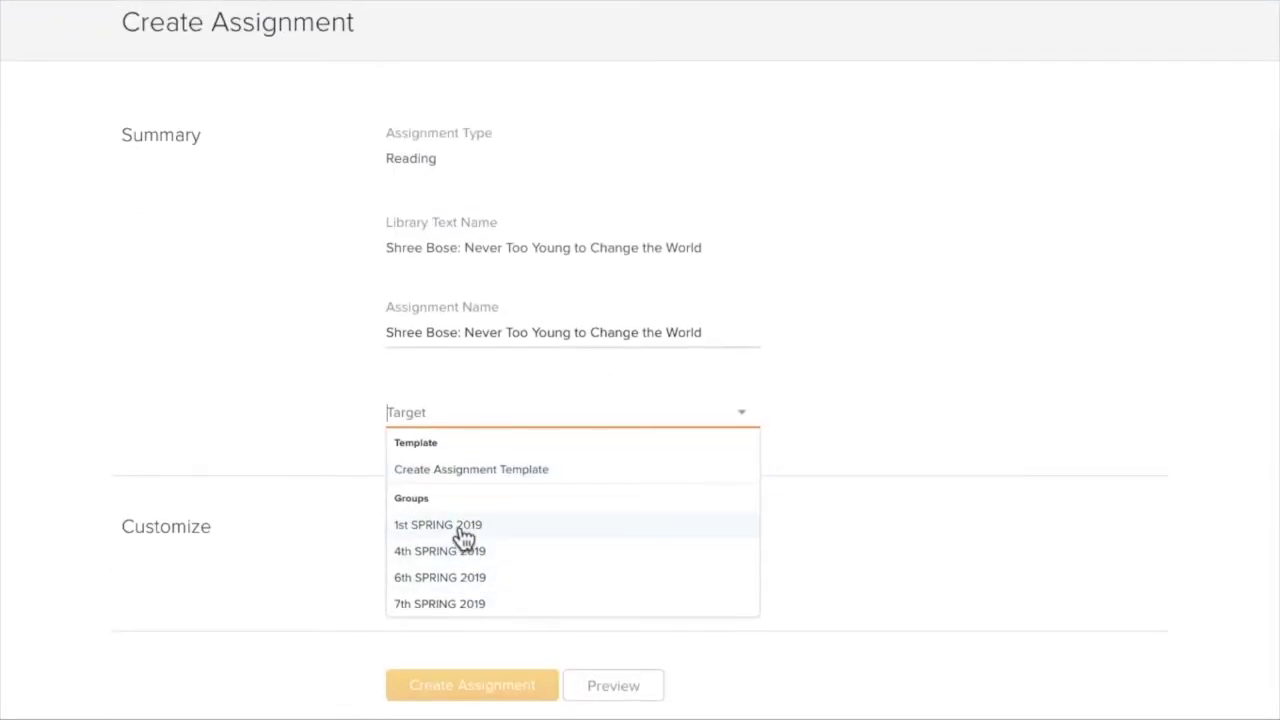
{"action": "scroll", "coordinate": [466, 557], "scroll_direction": "down", "scroll_amount": 5}
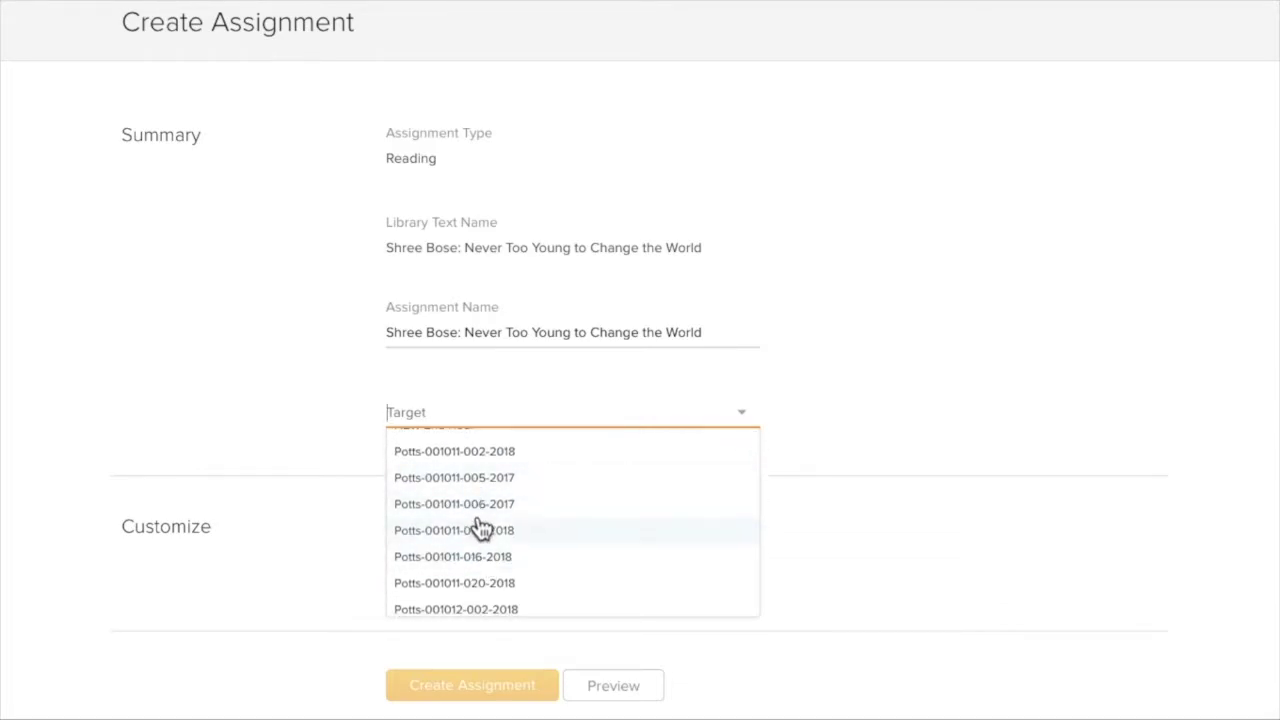
{"action": "scroll", "coordinate": [478, 506], "scroll_direction": "down", "scroll_amount": 3}
{"action": "scroll", "coordinate": [478, 506], "scroll_direction": "down", "scroll_amount": 6}
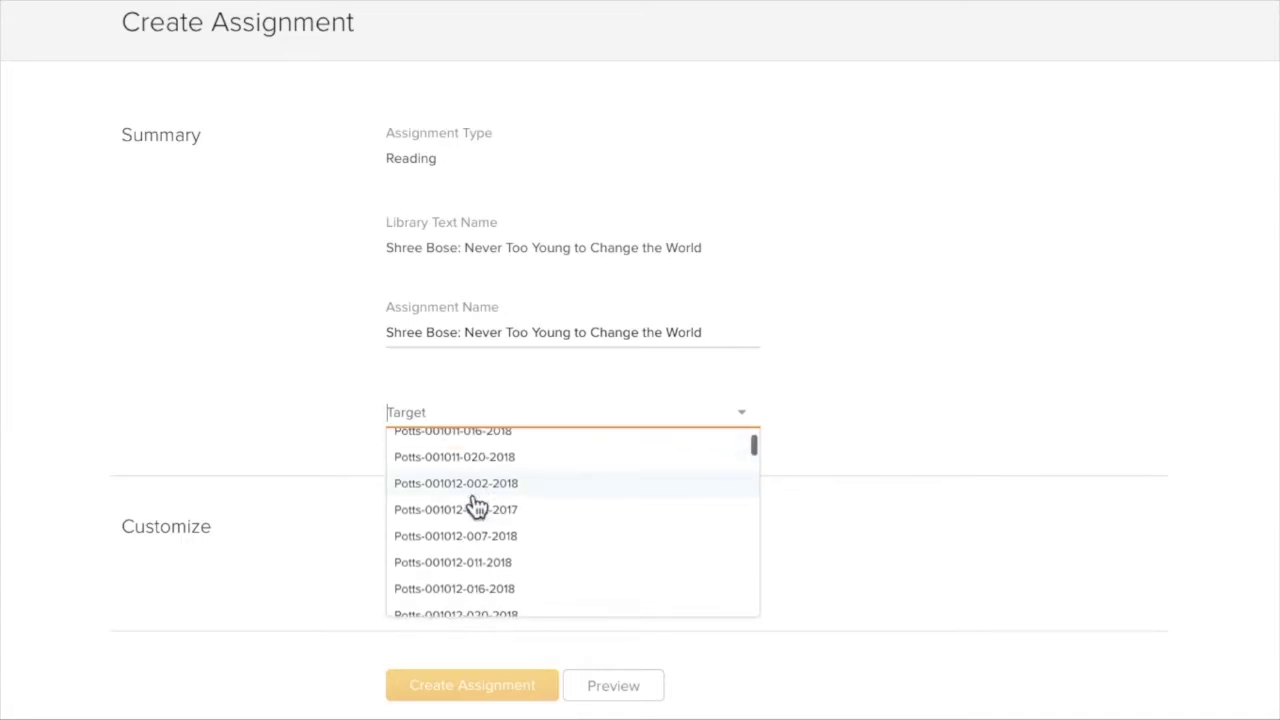
{"action": "scroll", "coordinate": [478, 506], "scroll_direction": "down", "scroll_amount": 10}
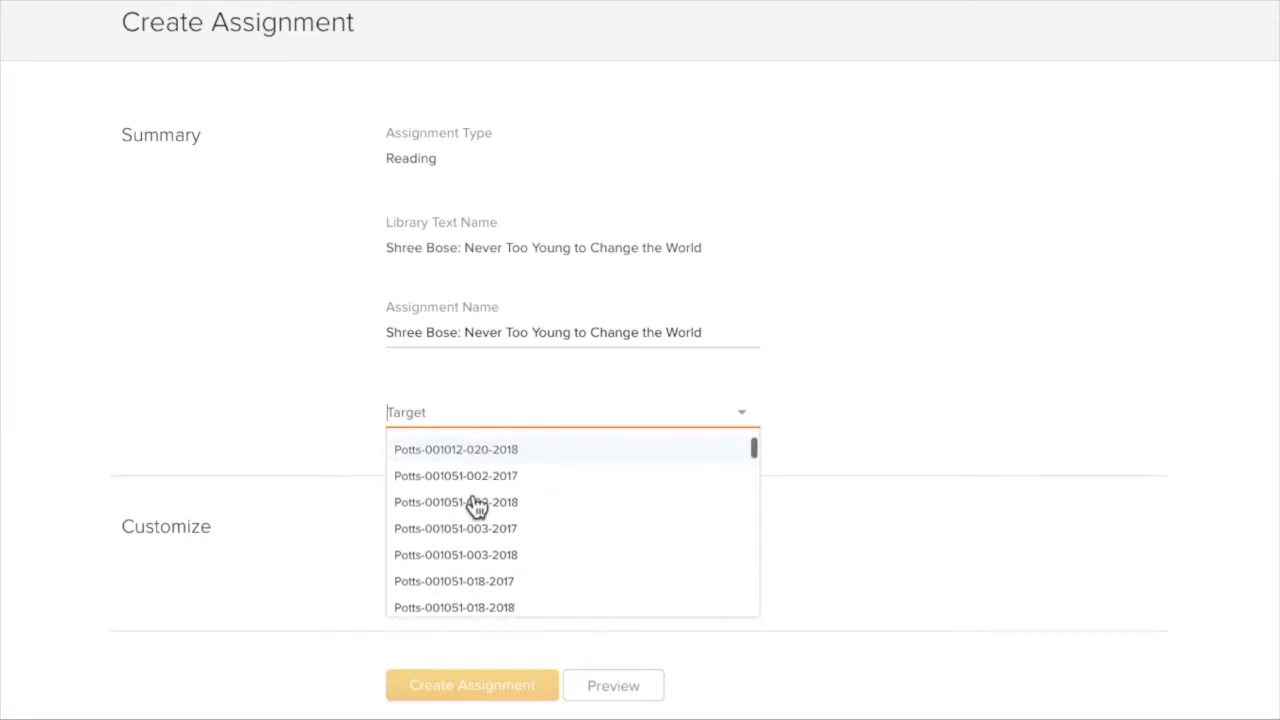
{"action": "scroll", "coordinate": [480, 481], "scroll_direction": "down", "scroll_amount": 10}
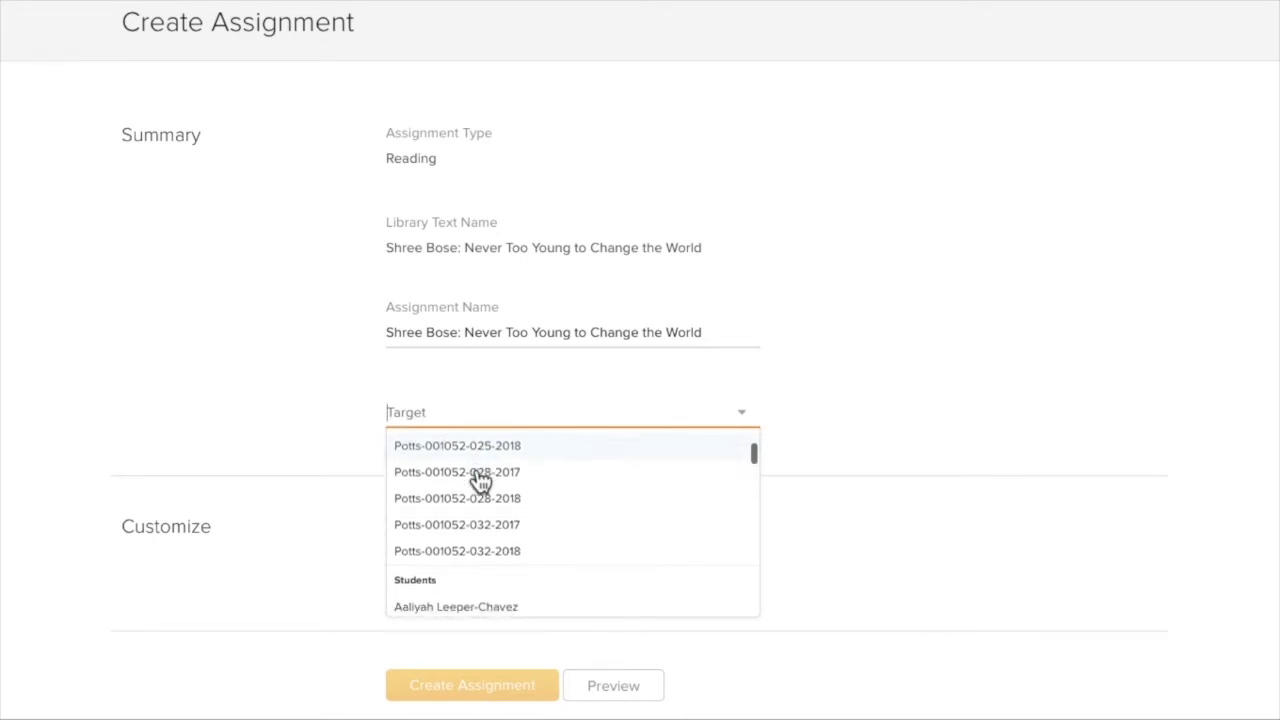
{"action": "scroll", "coordinate": [480, 486], "scroll_direction": "up", "scroll_amount": 1}
{"action": "left_click", "coordinate": [346, 432]}
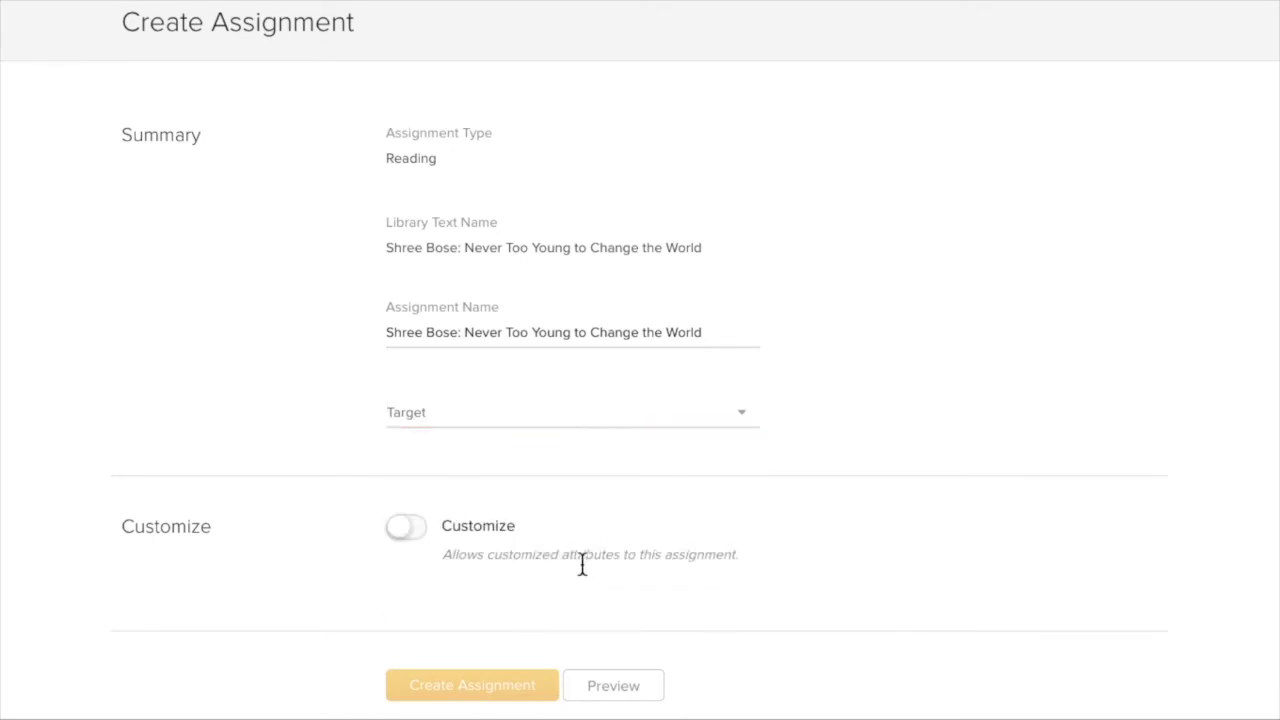
- Enable customization of the assignment and turn on its Focus questions
{"action": "left_click", "coordinate": [428, 538]}
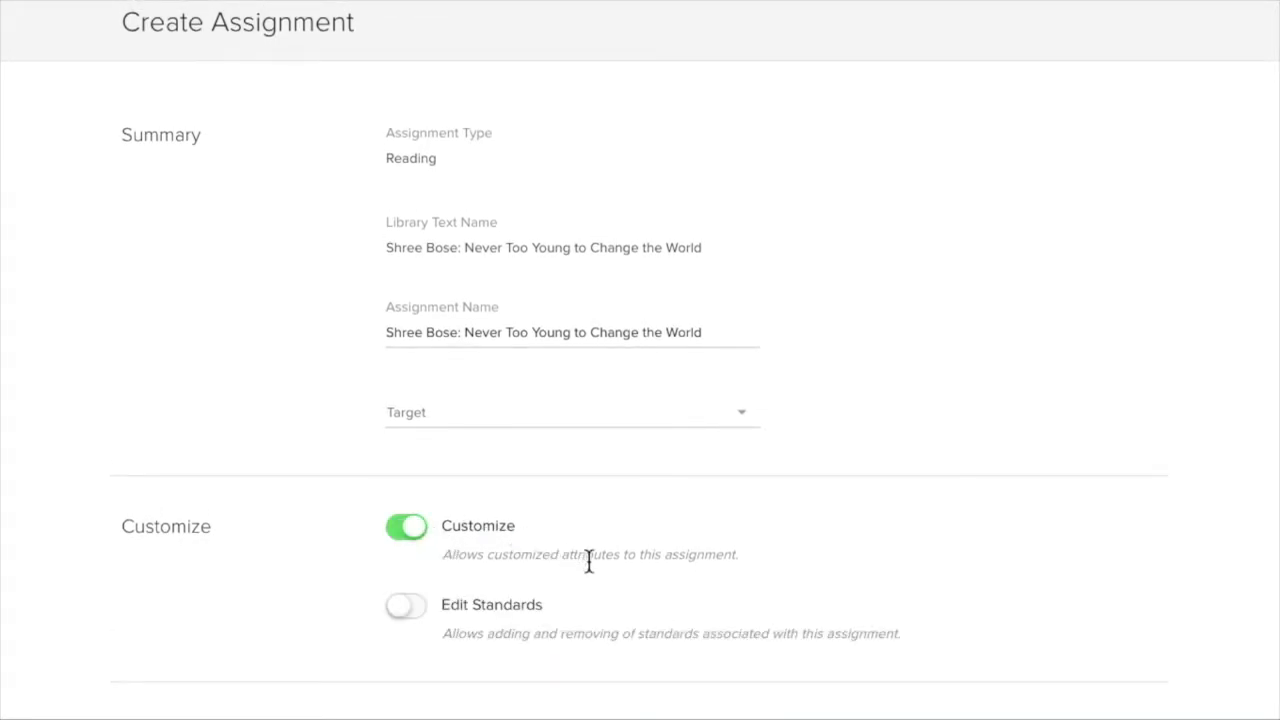
{"action": "scroll", "coordinate": [589, 561], "scroll_direction": "down", "scroll_amount": 3}
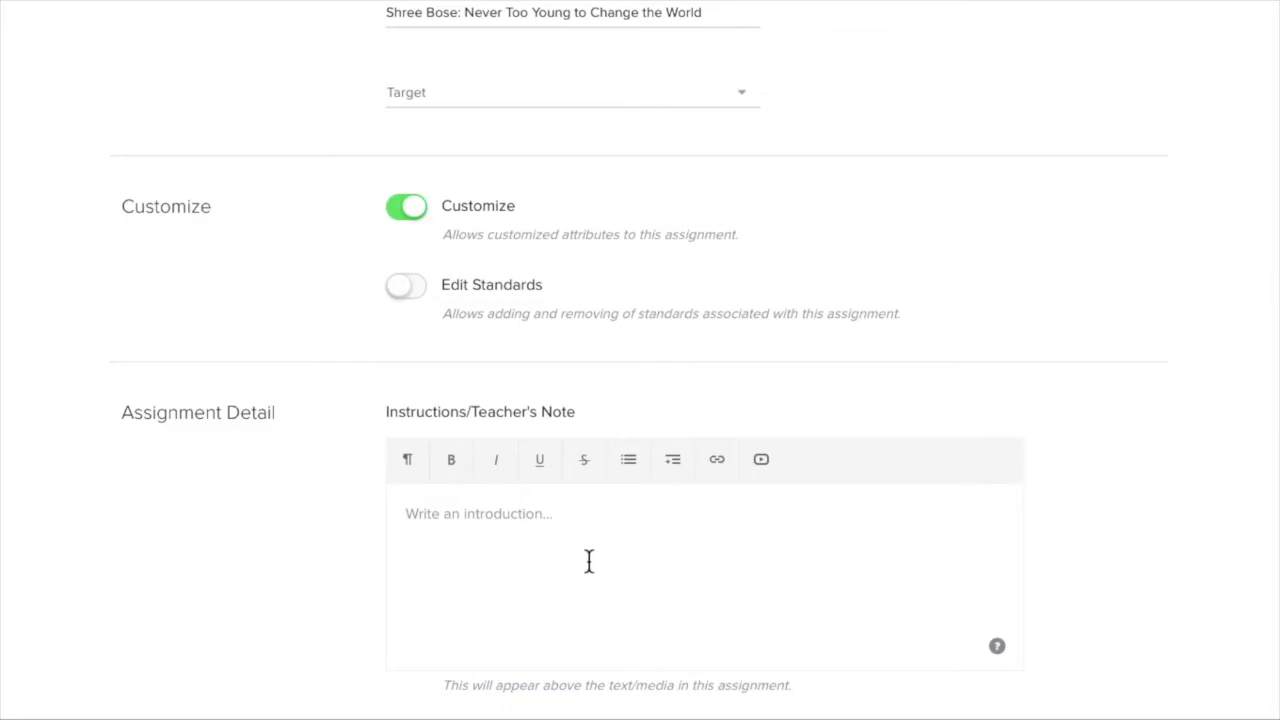
{"action": "scroll", "coordinate": [589, 561], "scroll_direction": "down", "scroll_amount": 3}
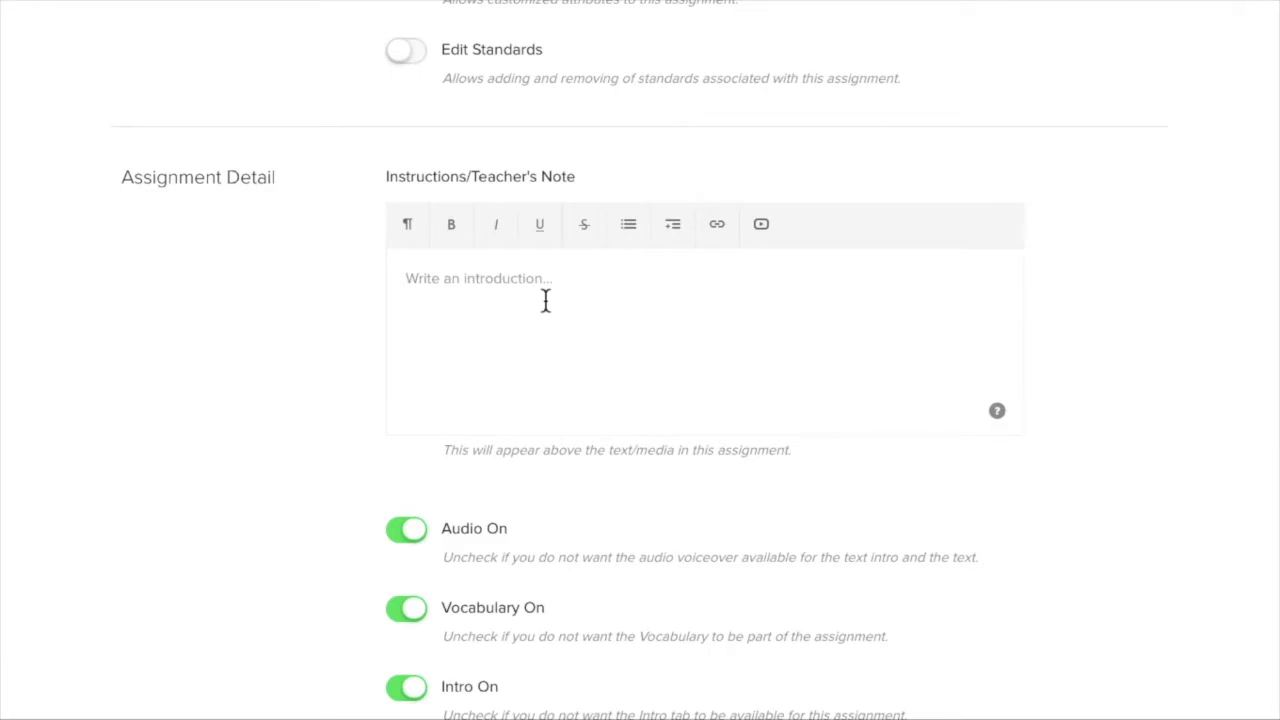
{"action": "scroll", "coordinate": [545, 300], "scroll_direction": "down", "scroll_amount": 6}
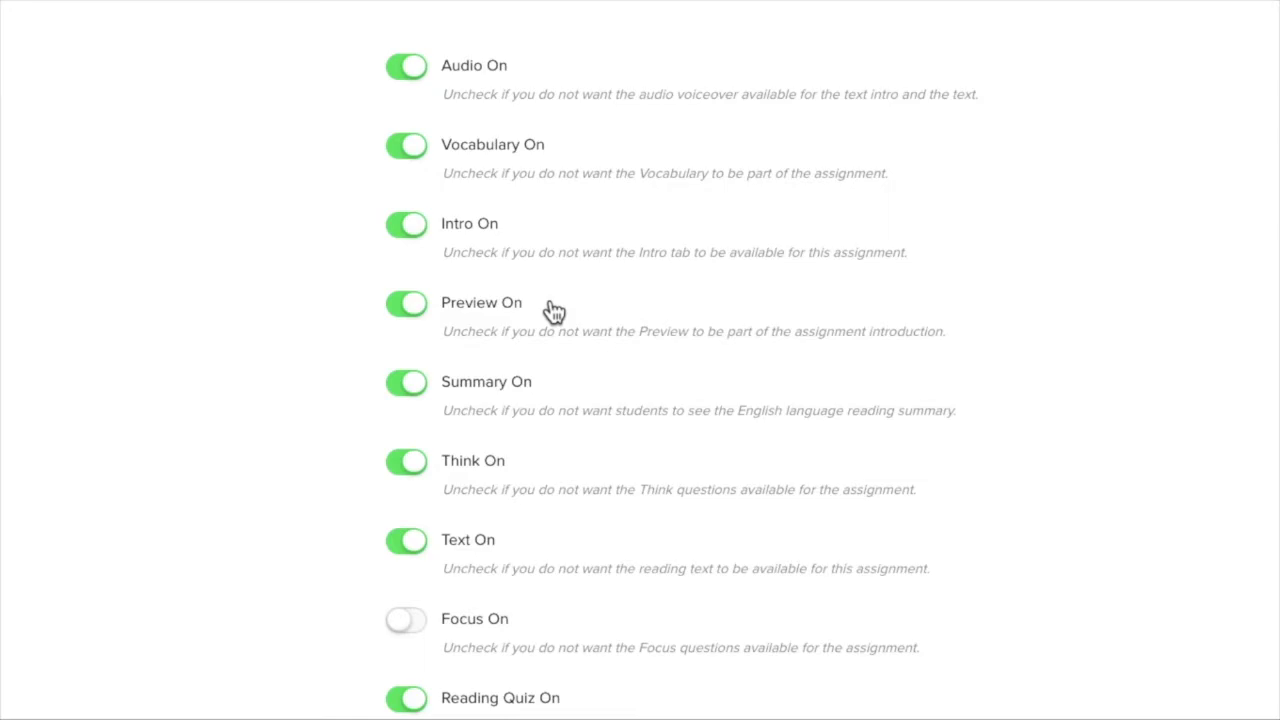
{"action": "scroll", "coordinate": [553, 312], "scroll_direction": "down", "scroll_amount": 3}
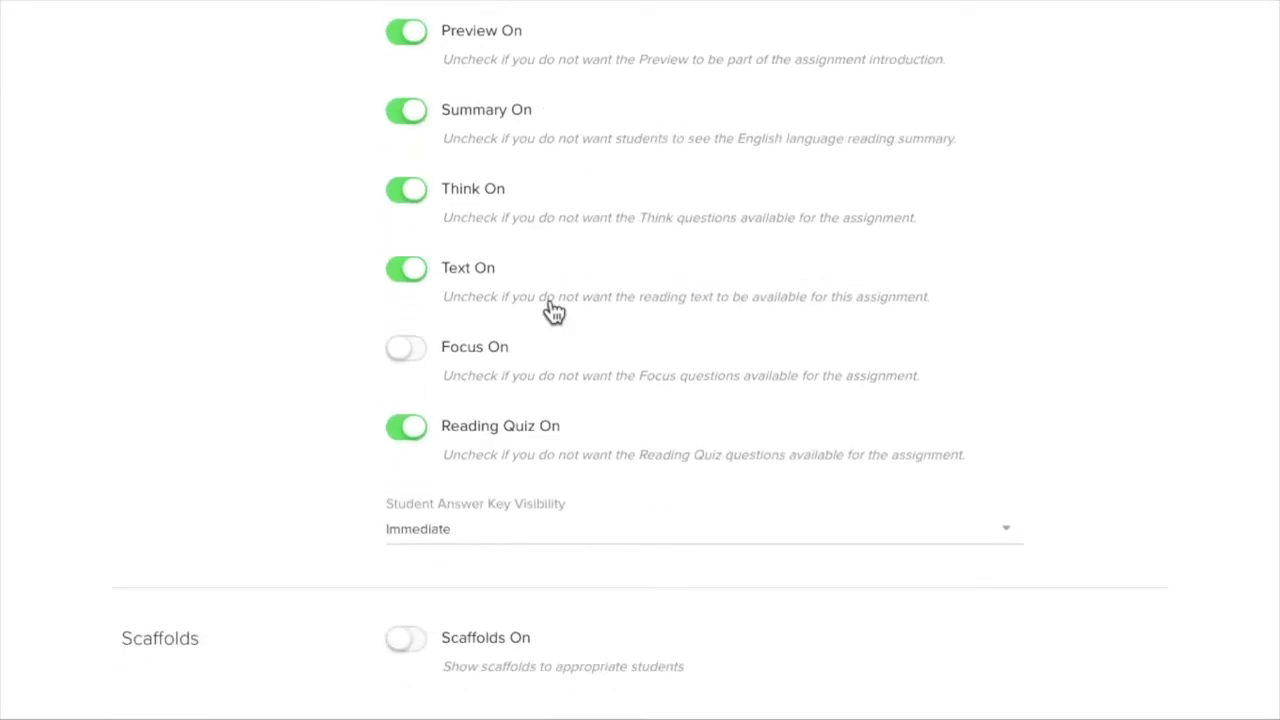
{"action": "left_click", "coordinate": [412, 360]}
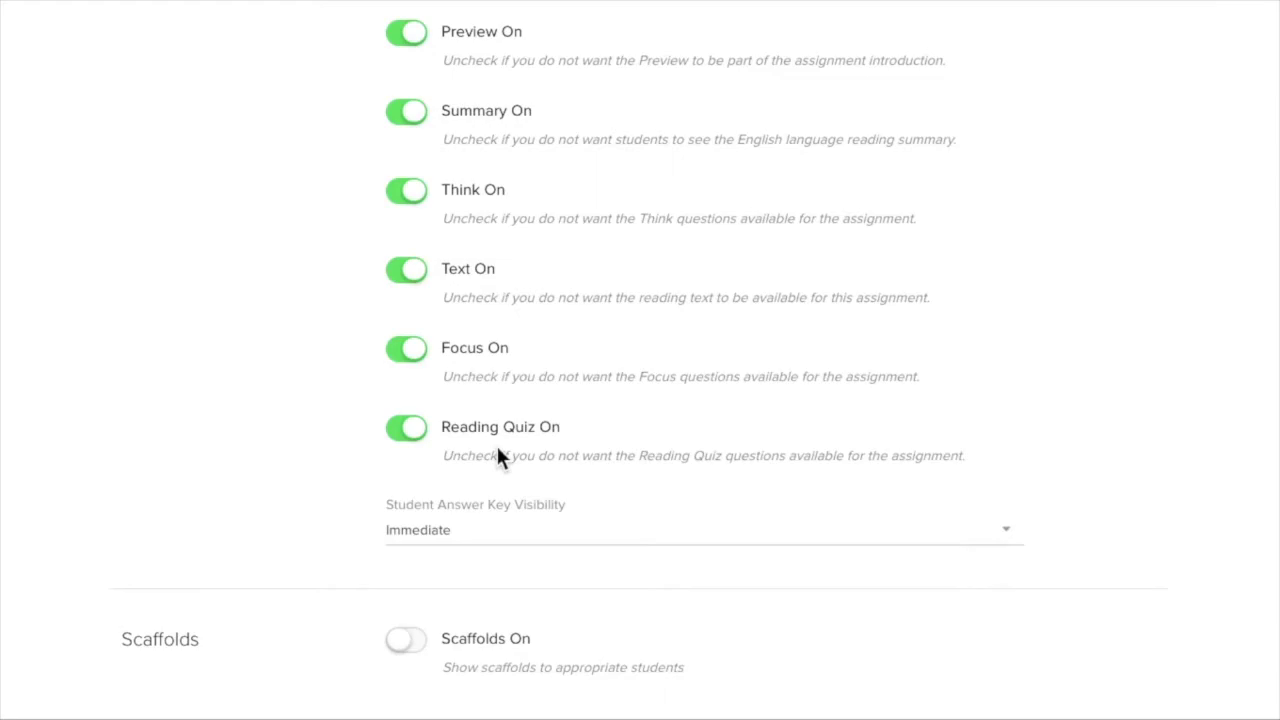
- Enable selection of individual Think questions and exclude question 4
{"action": "scroll", "coordinate": [497, 455], "scroll_direction": "down", "scroll_amount": 3}
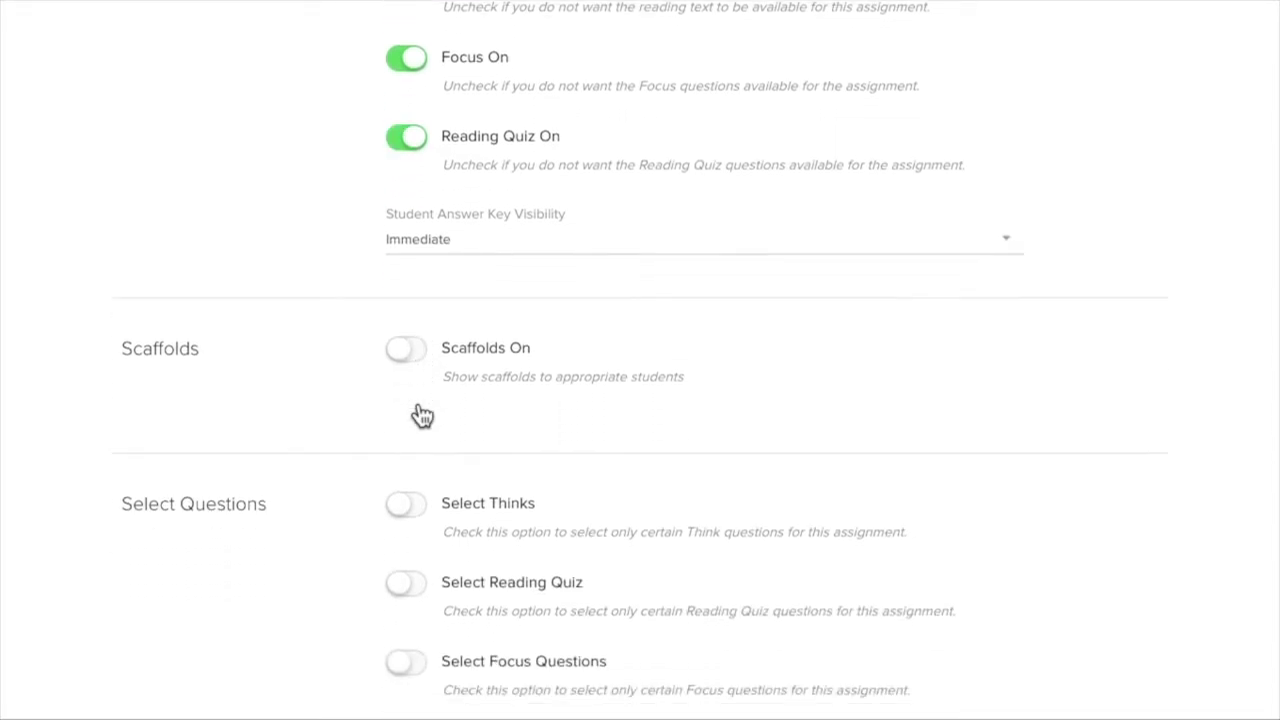
{"action": "scroll", "coordinate": [408, 383], "scroll_direction": "down", "scroll_amount": 3}
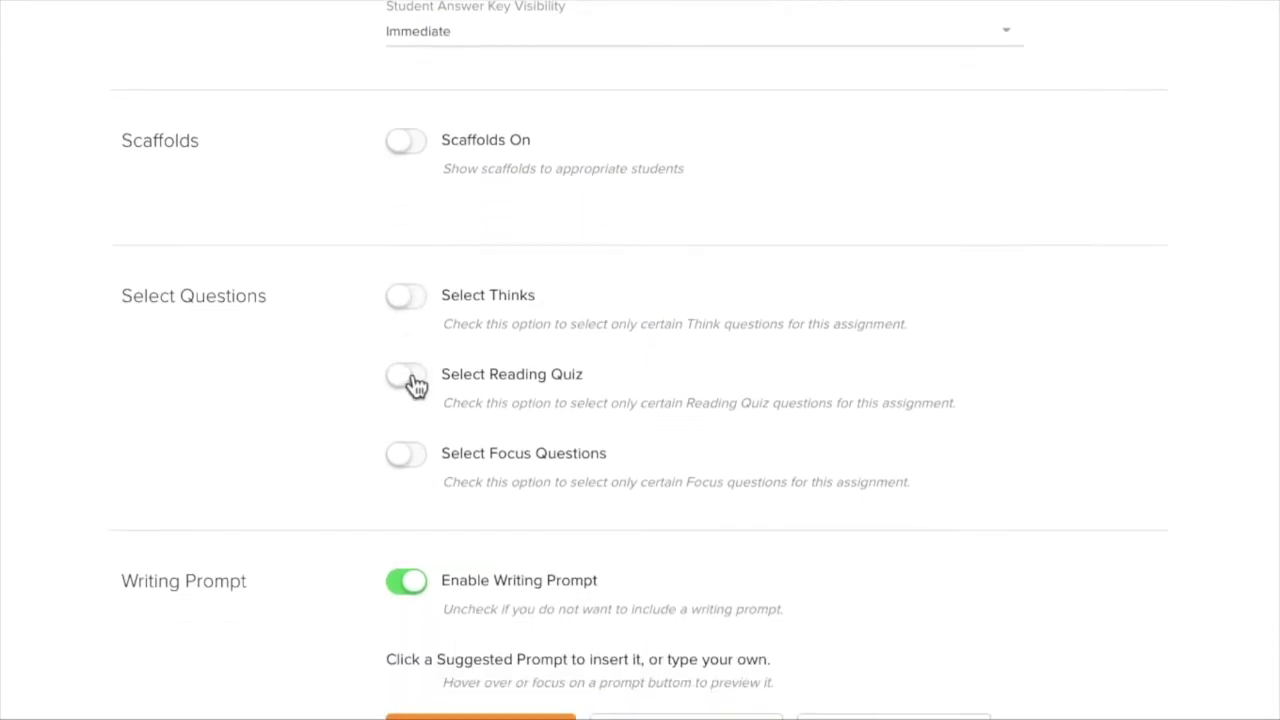
{"action": "scroll", "coordinate": [415, 336], "scroll_direction": "down", "scroll_amount": 1}
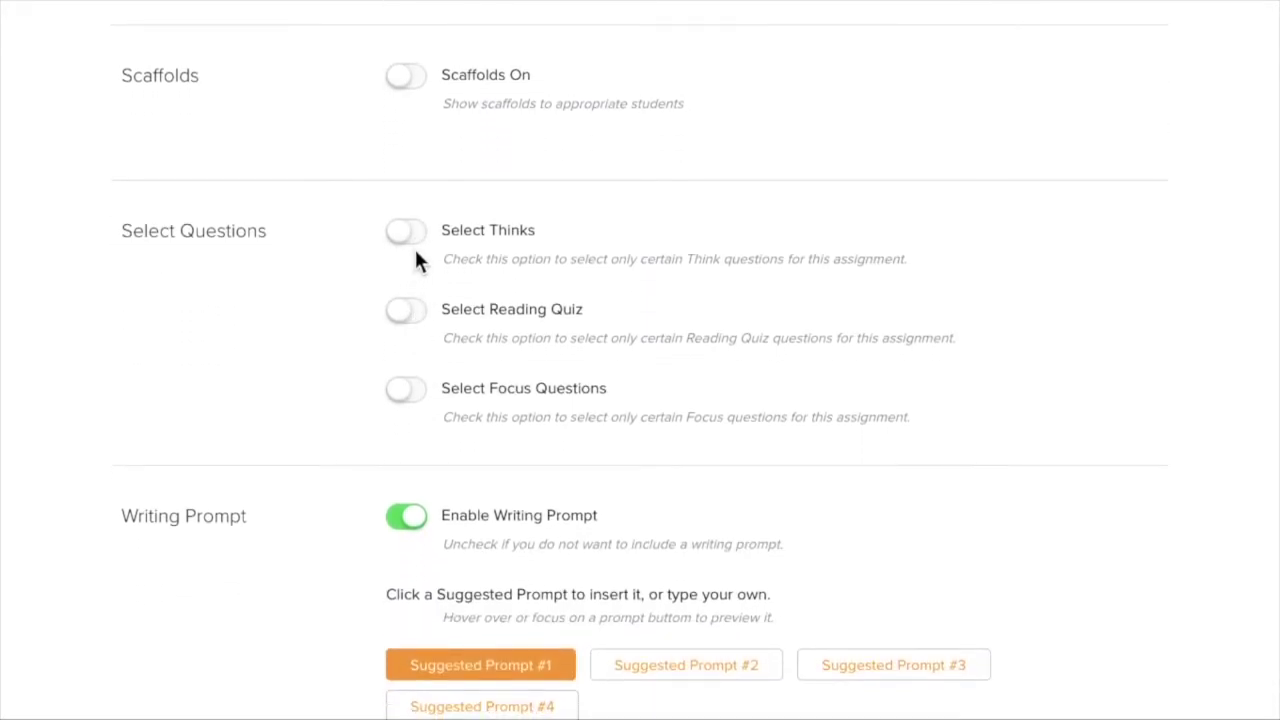
{"action": "left_click", "coordinate": [418, 242]}
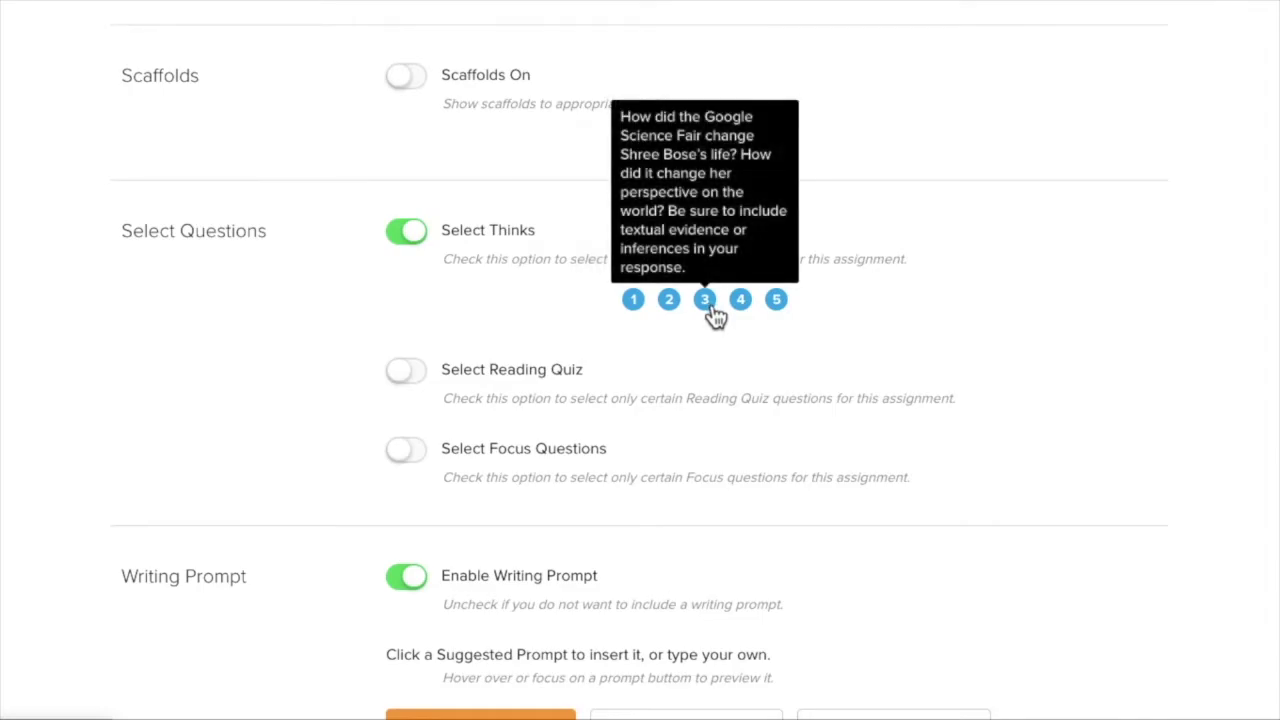
{"action": "mouse_move", "coordinate": [752, 317]}
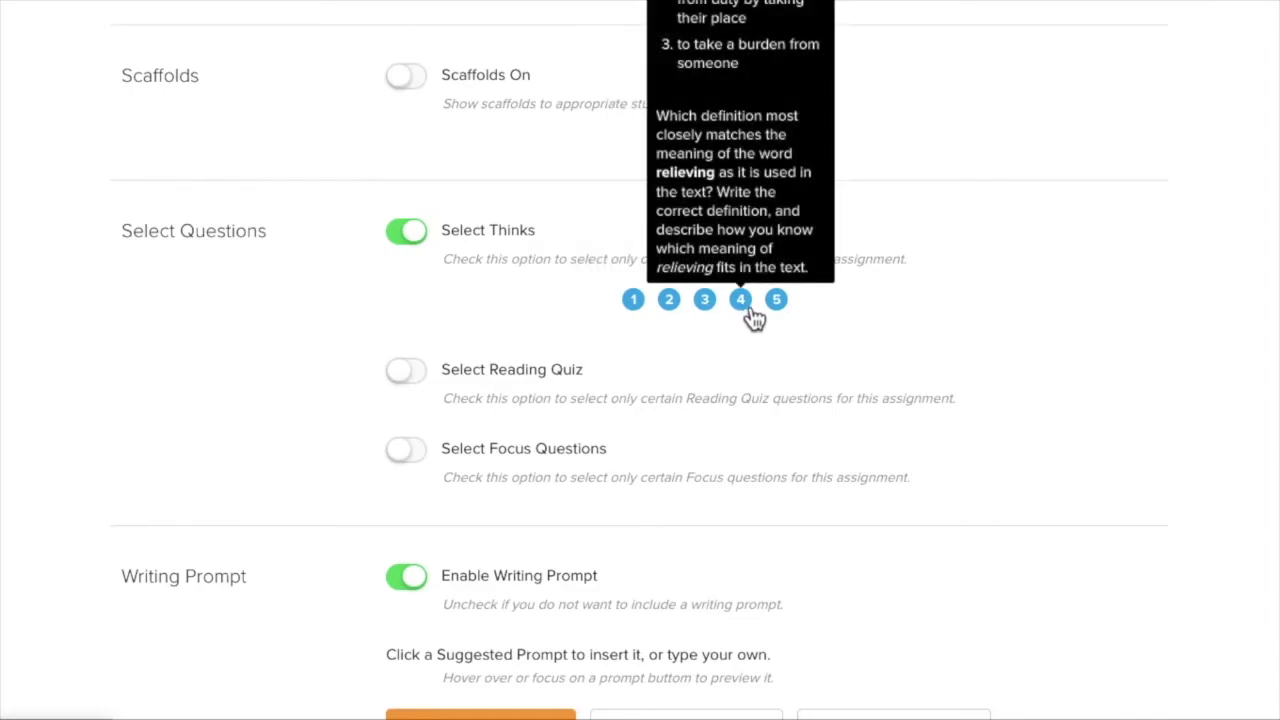
{"action": "left_click", "coordinate": [752, 317]}
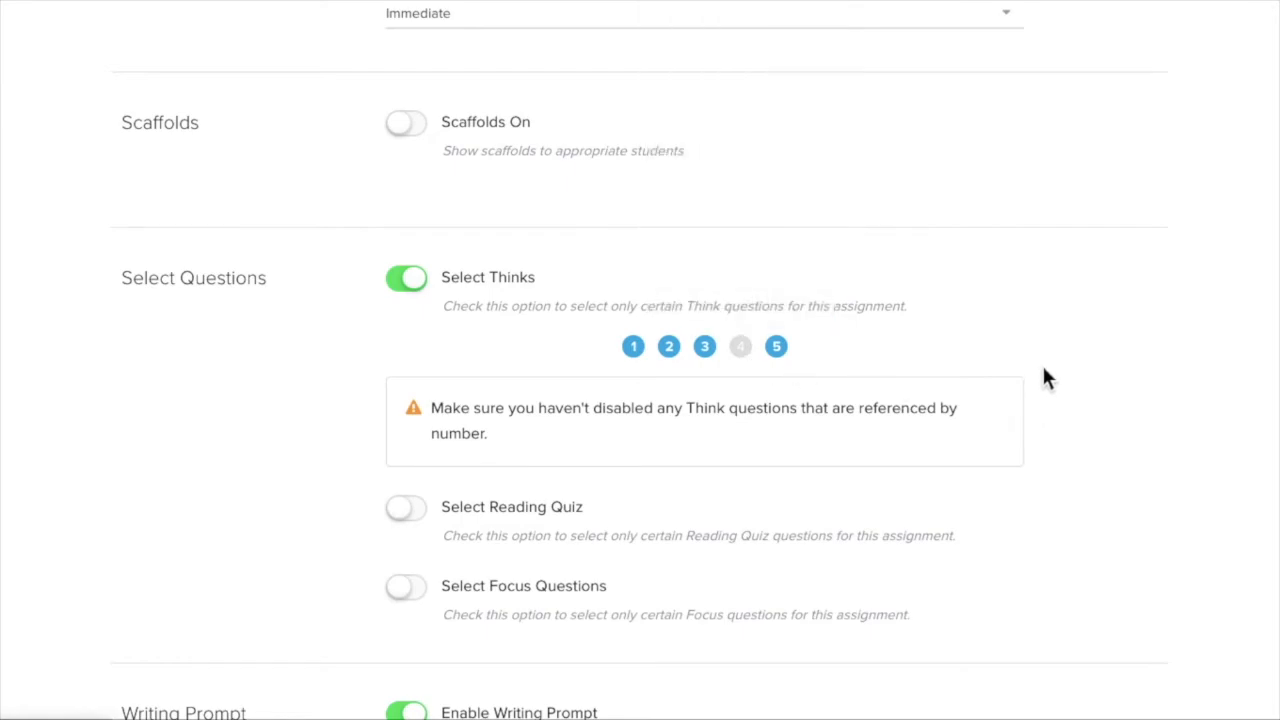
- Enable selection of individual Reading Quiz questions and exclude questions 5 and 10
{"action": "left_click", "coordinate": [420, 497]}
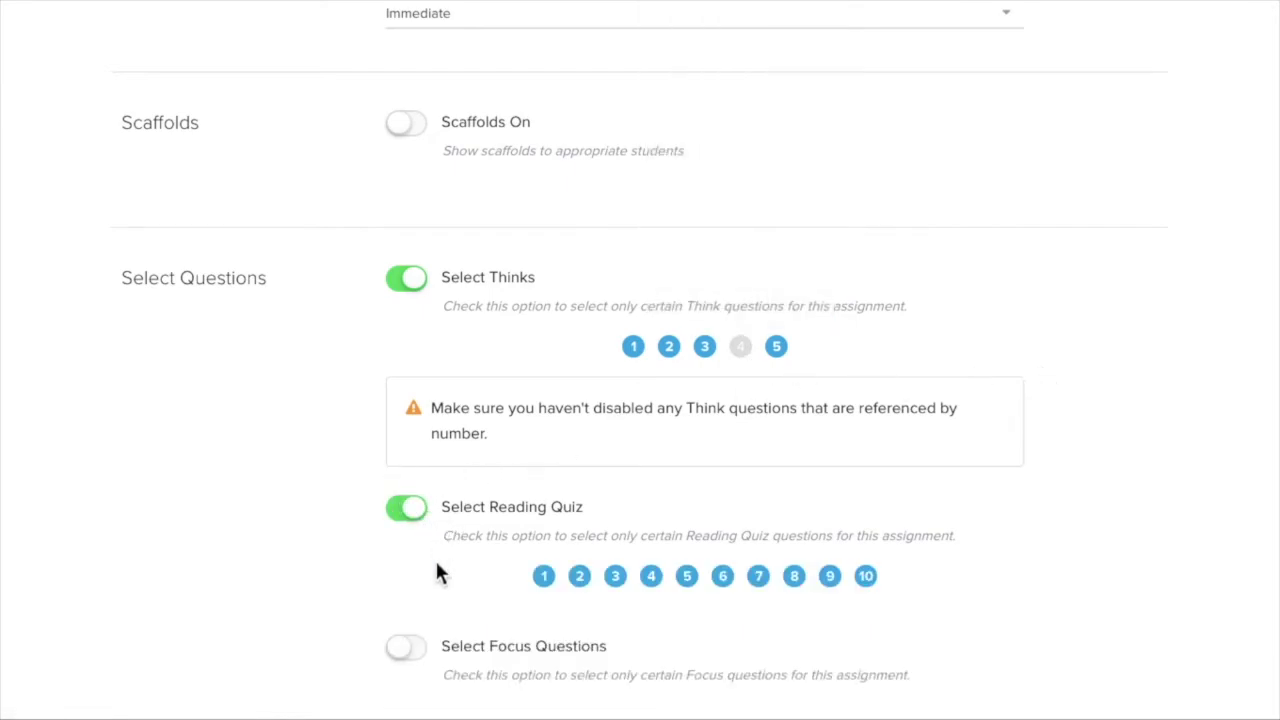
{"action": "scroll", "coordinate": [437, 568], "scroll_direction": "down", "scroll_amount": 2}
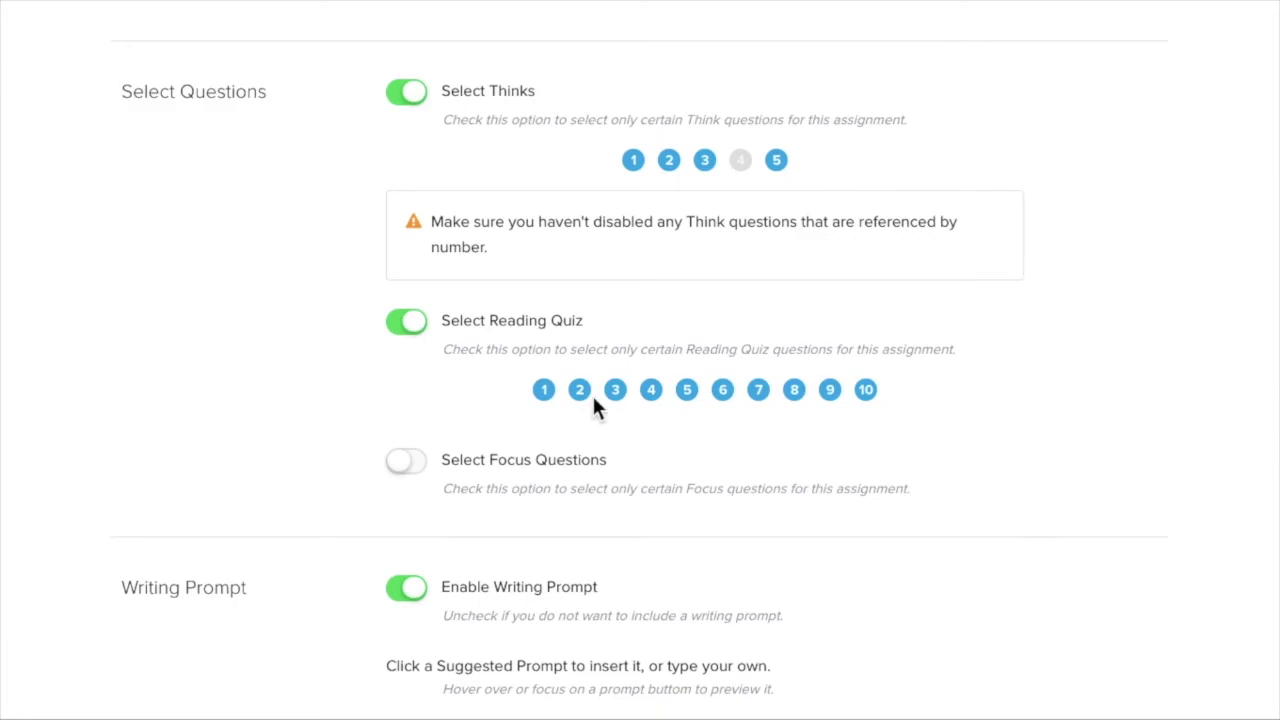
{"action": "left_click", "coordinate": [688, 394]}
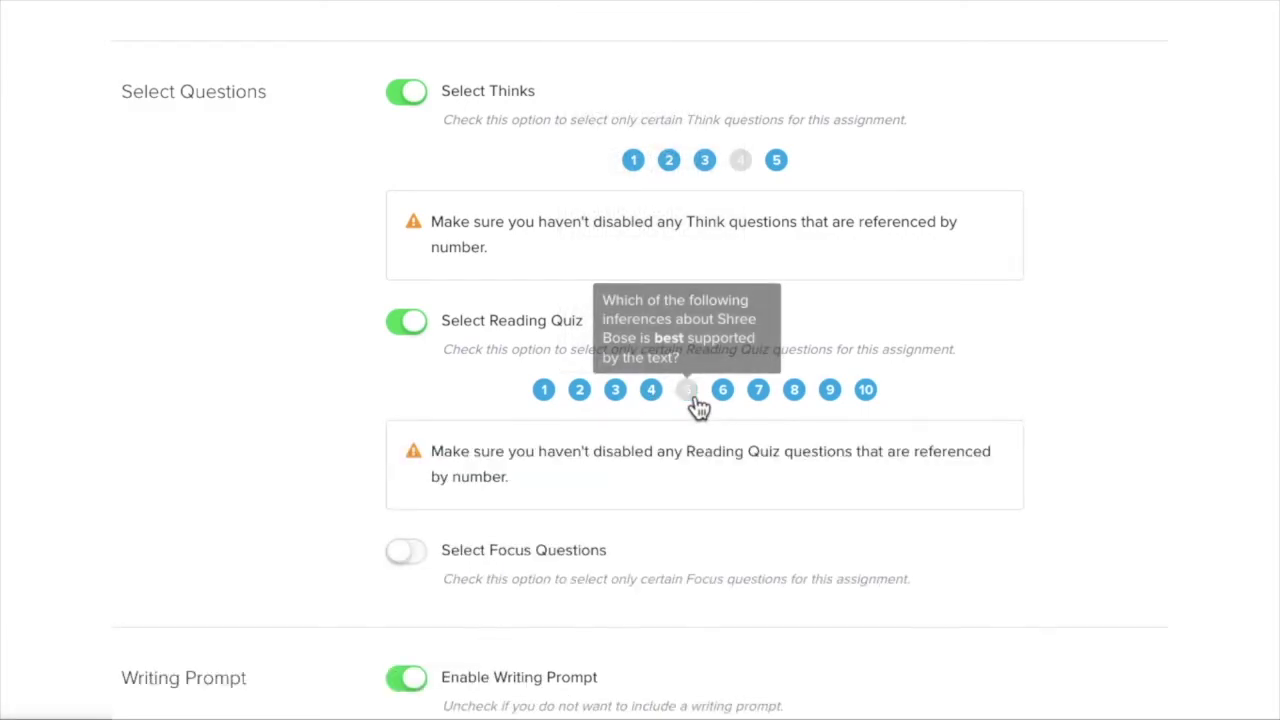
{"action": "left_click", "coordinate": [868, 395]}
- Enable selection of individual Focus questions and exclude question 5
{"action": "scroll", "coordinate": [660, 460], "scroll_direction": "down", "scroll_amount": 3}
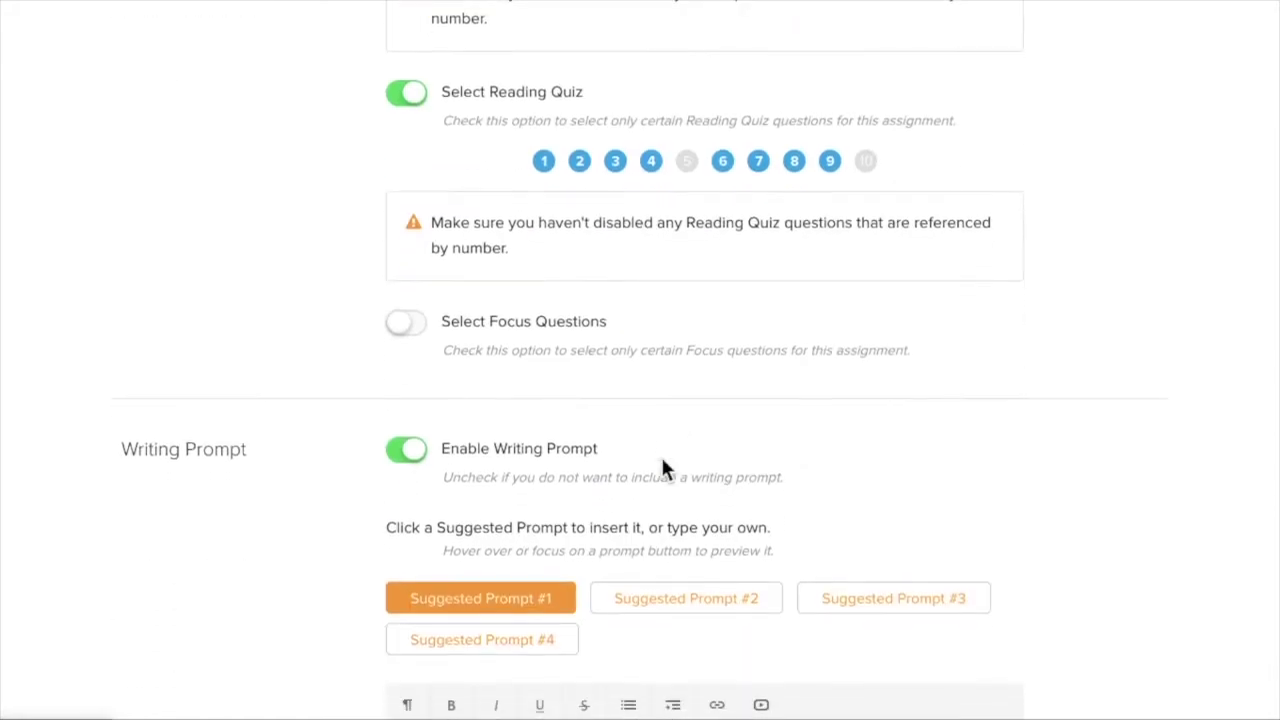
{"action": "left_click", "coordinate": [416, 332]}
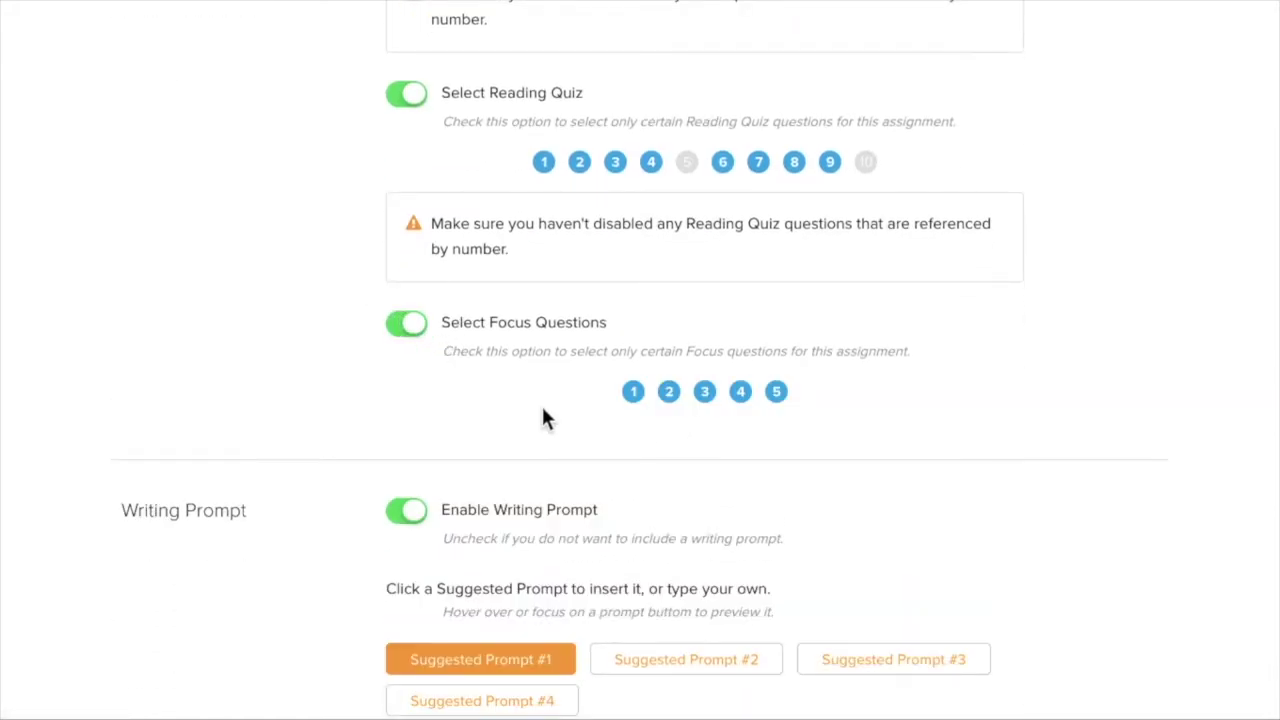
{"action": "mouse_move", "coordinate": [784, 408]}
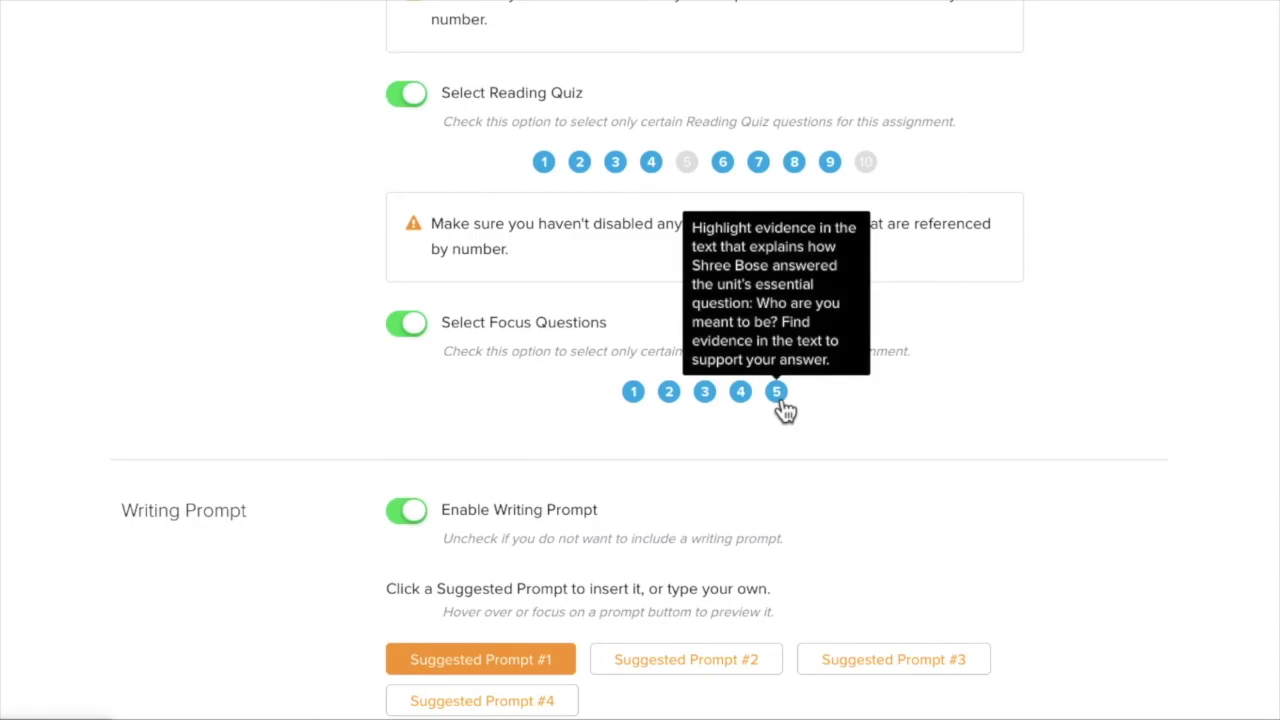
{"action": "left_click", "coordinate": [777, 392]}
- Turn the assignment's writing prompt off and back on
{"action": "scroll", "coordinate": [784, 410], "scroll_direction": "down", "scroll_amount": 4}
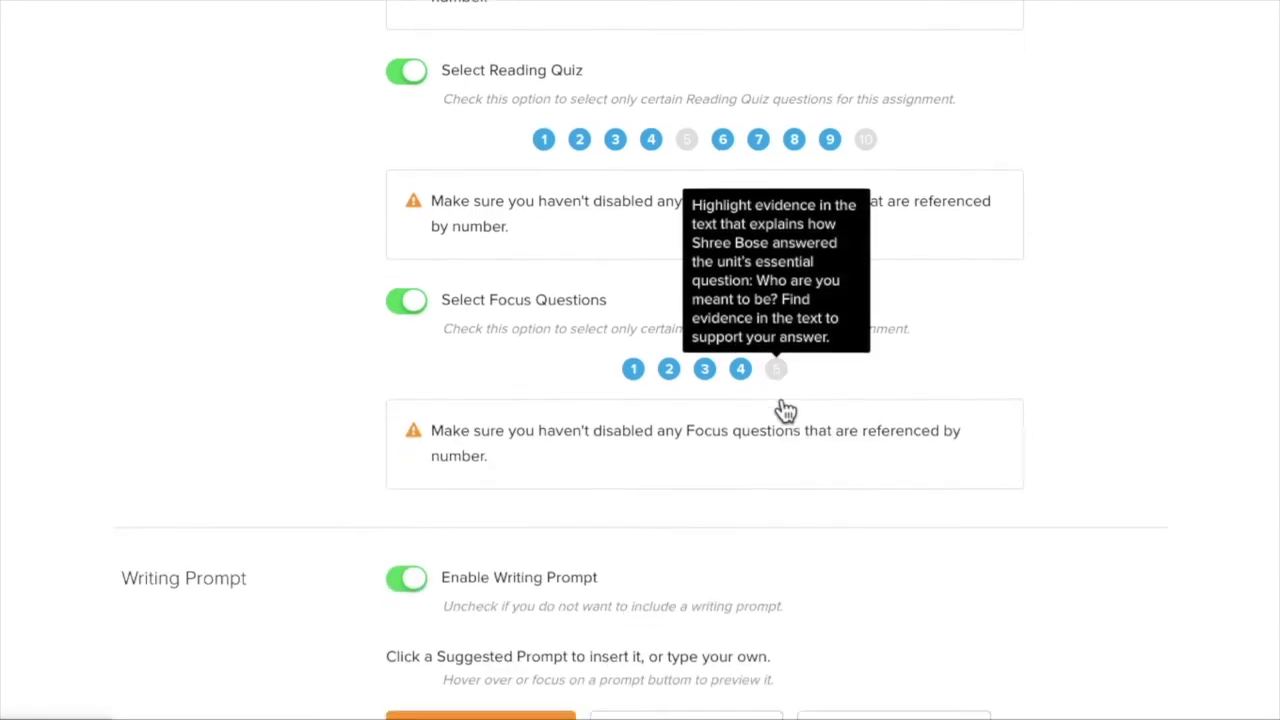
{"action": "scroll", "coordinate": [785, 410], "scroll_direction": "down", "scroll_amount": 3}
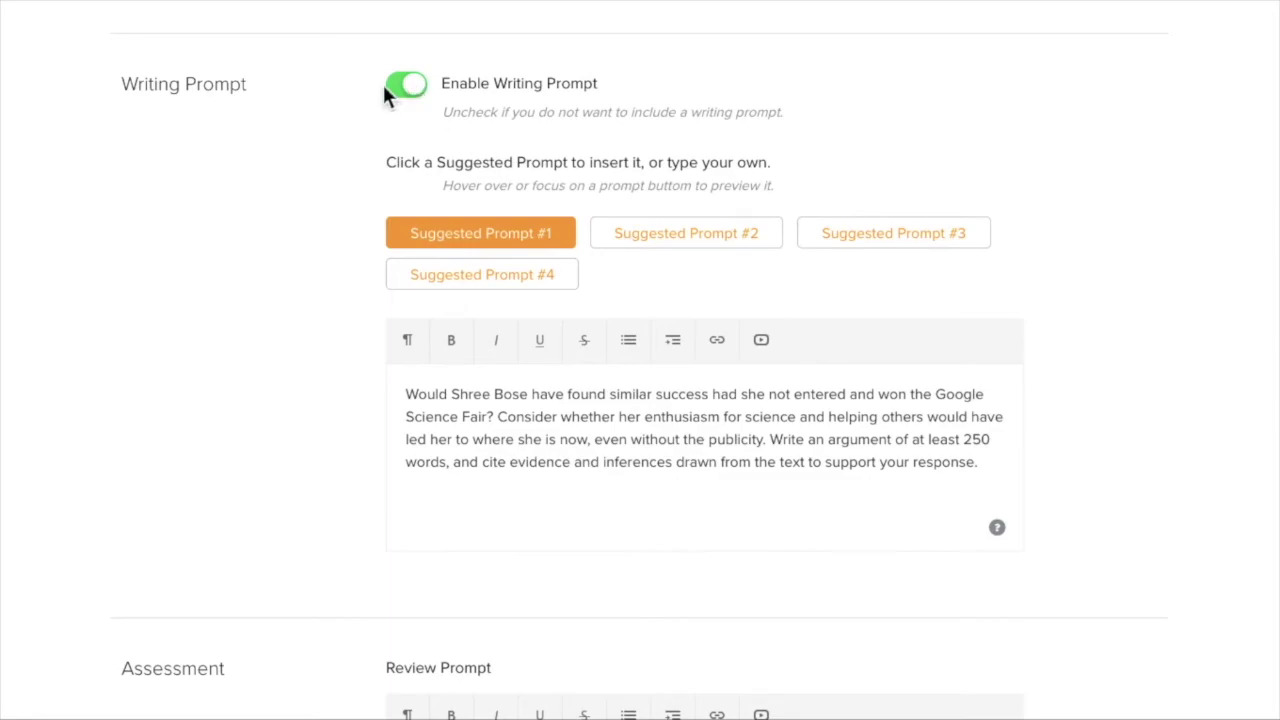
{"action": "left_click", "coordinate": [412, 98]}
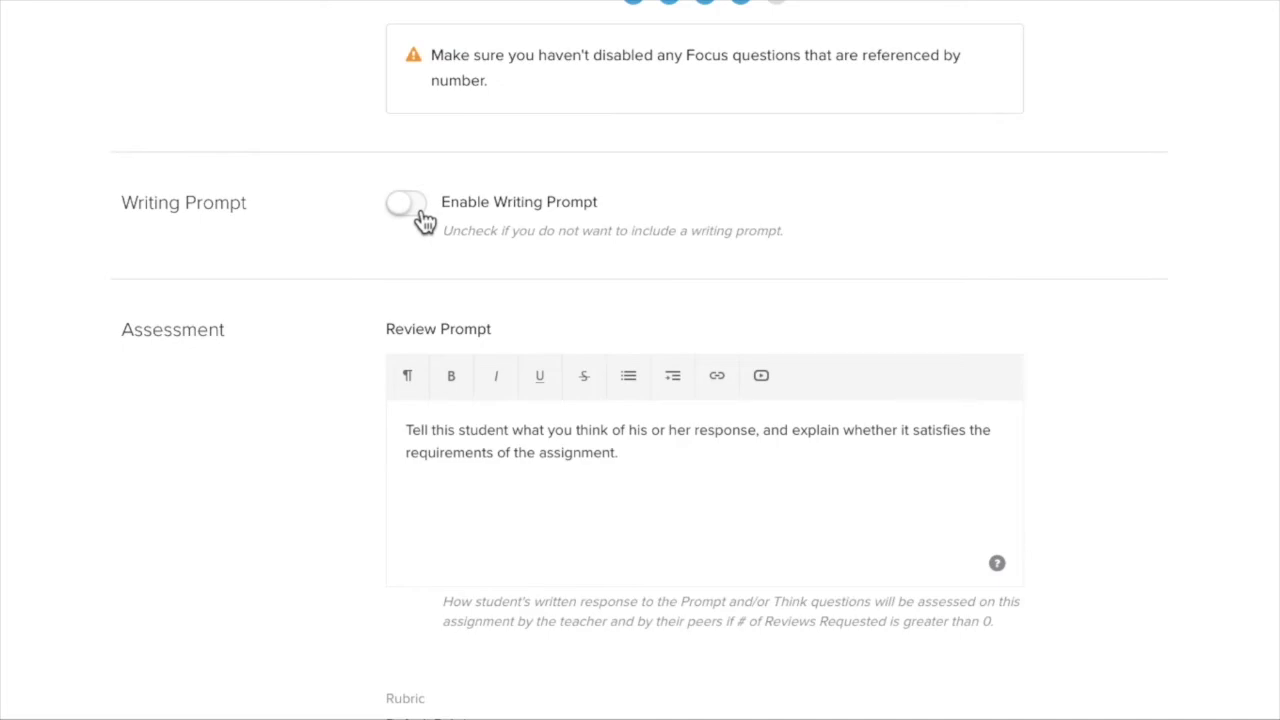
{"action": "left_click", "coordinate": [405, 204]}
{"action": "scroll", "coordinate": [417, 212], "scroll_direction": "down", "scroll_amount": 1}
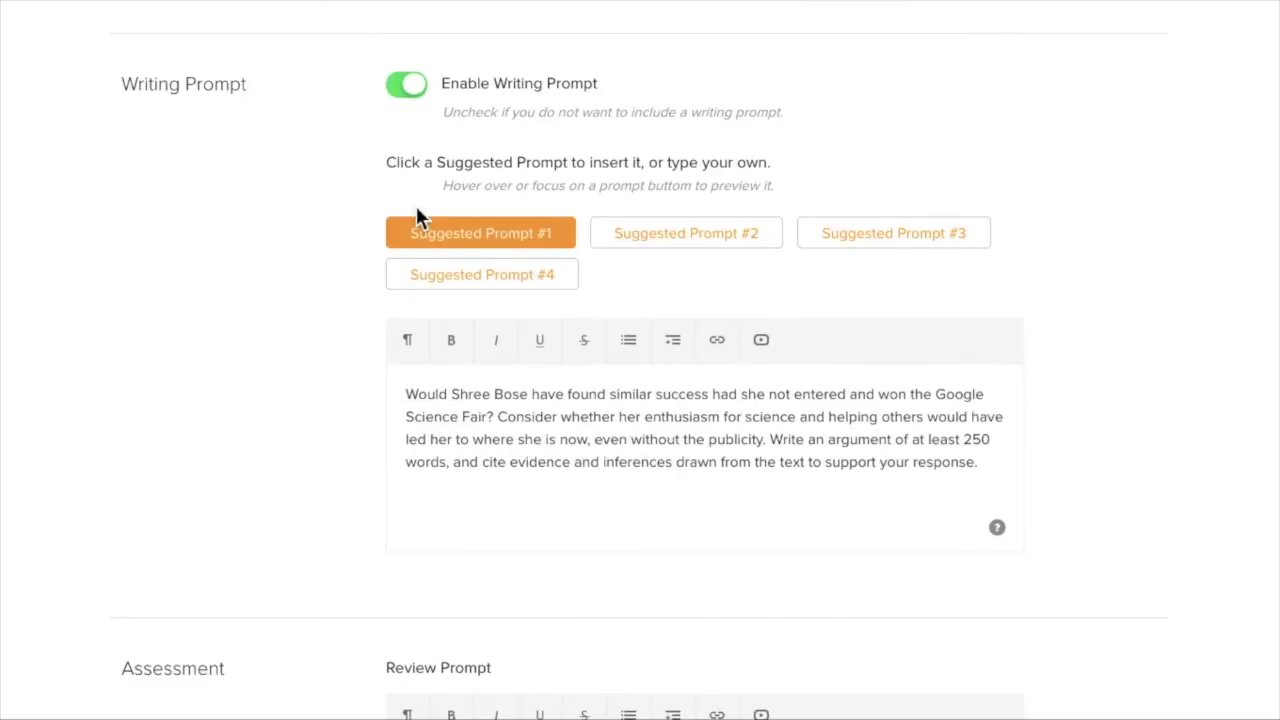
- Try Suggested Prompts #2 and #3, and insert Suggested Prompt #4 as the writing prompt
{"action": "left_click", "coordinate": [683, 237]}
{"action": "left_click", "coordinate": [925, 243]}
{"action": "left_click", "coordinate": [551, 280]}
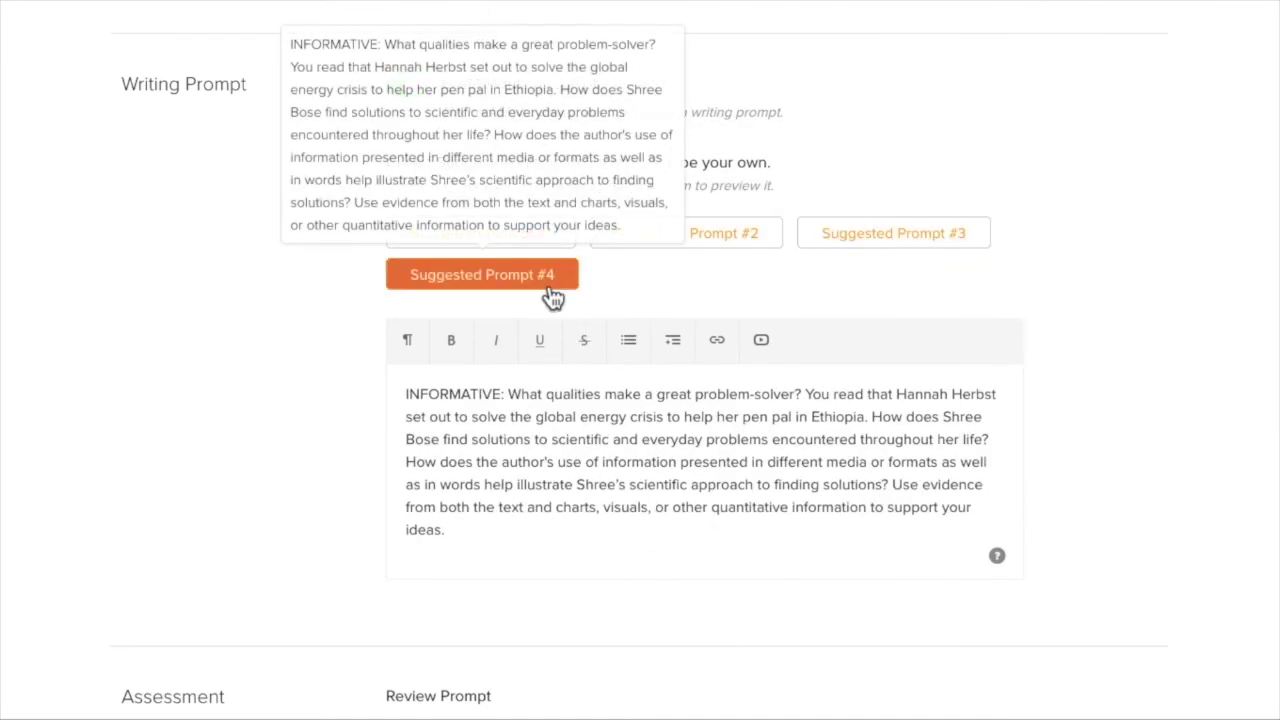
- Look over the assignment's review prompt, rubric and graphic organizer settings
{"action": "scroll", "coordinate": [731, 300], "scroll_direction": "down", "scroll_amount": 1}
{"action": "scroll", "coordinate": [732, 291], "scroll_direction": "down", "scroll_amount": 2}
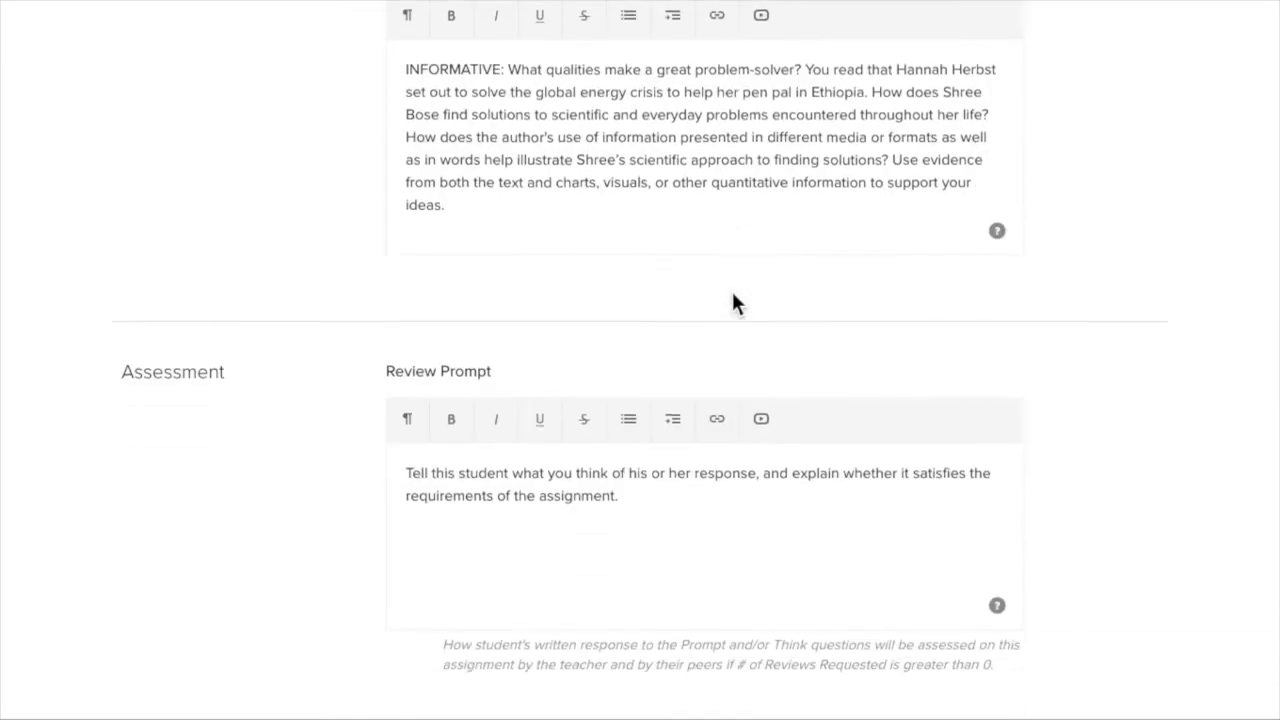
{"action": "scroll", "coordinate": [732, 291], "scroll_direction": "down", "scroll_amount": 3}
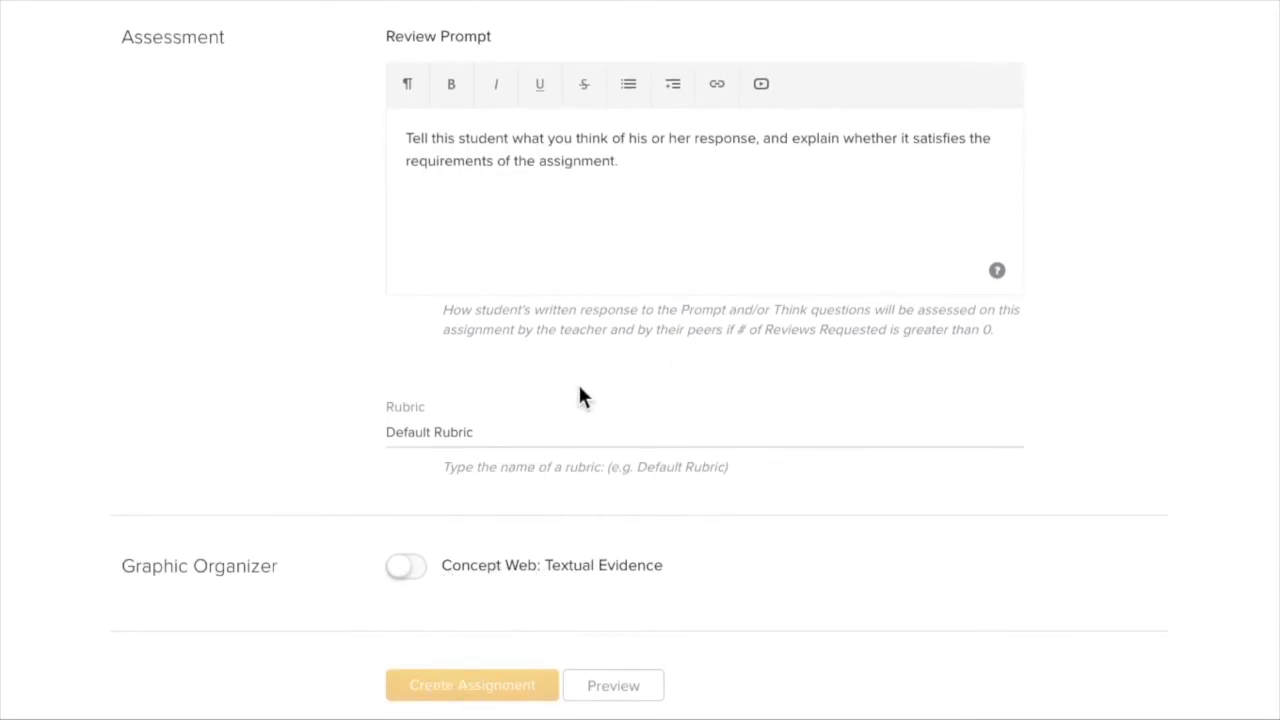
{"action": "scroll", "coordinate": [578, 382], "scroll_direction": "up", "scroll_amount": 5}
{"action": "scroll", "coordinate": [578, 388], "scroll_direction": "down", "scroll_amount": 5}
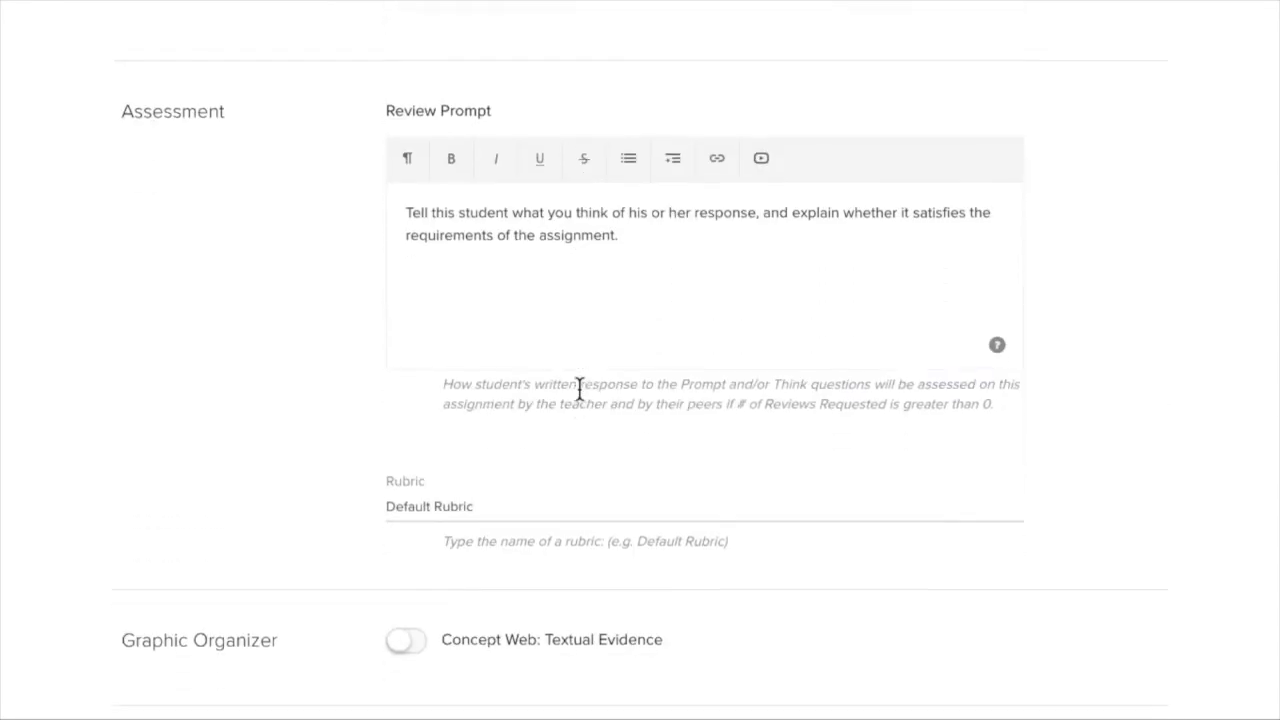